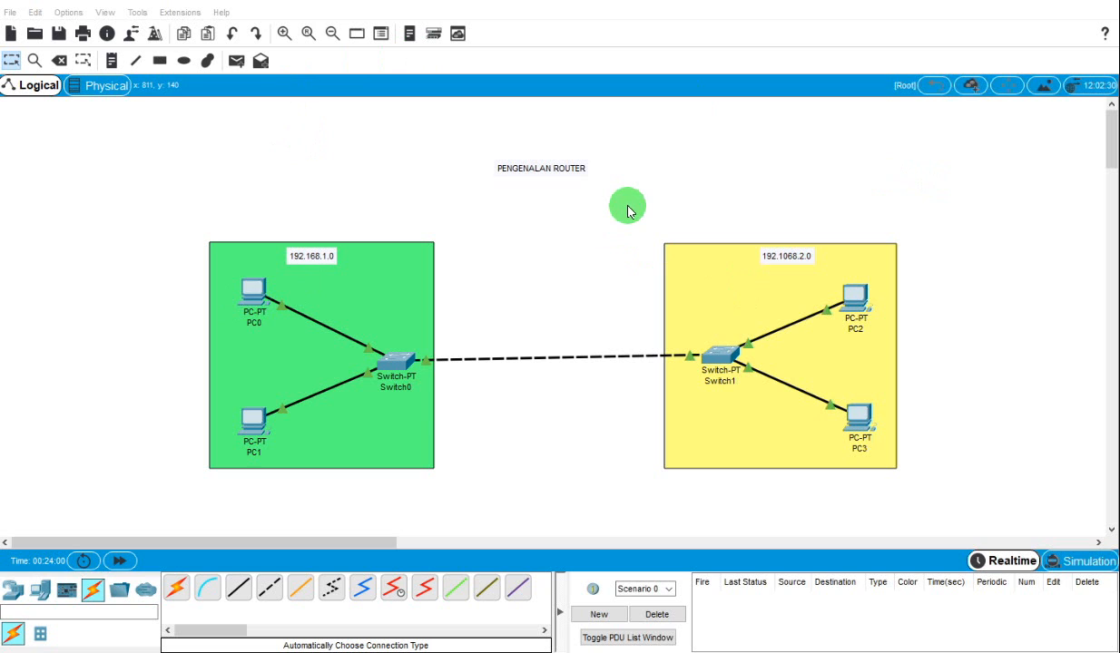
Send two simple test PDUs from PC0 to PC2 to check connectivity between the two networks
{"action": "left_click", "coordinate": [237, 62]}
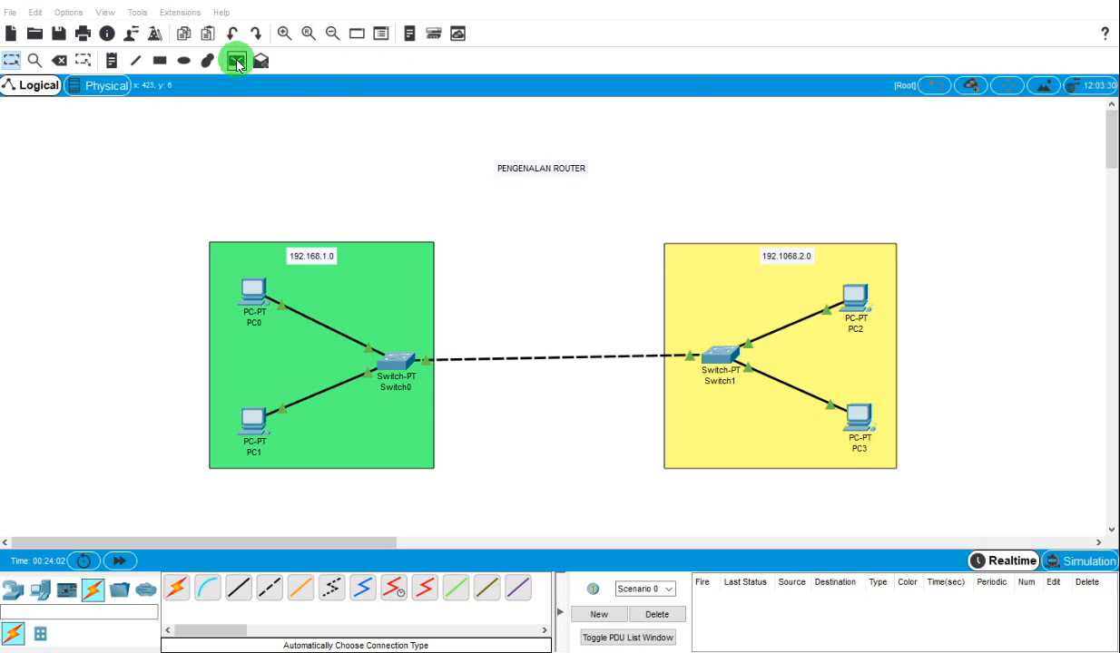
{"action": "left_click", "coordinate": [247, 292]}
{"action": "left_click", "coordinate": [833, 297]}
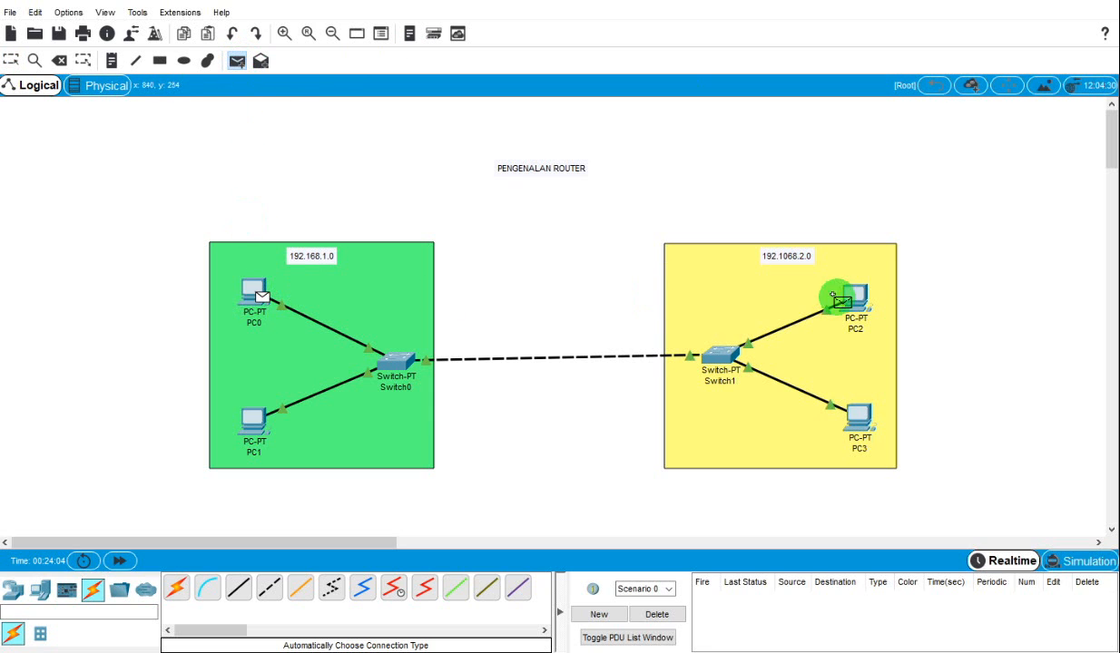
{"action": "left_click", "coordinate": [851, 300]}
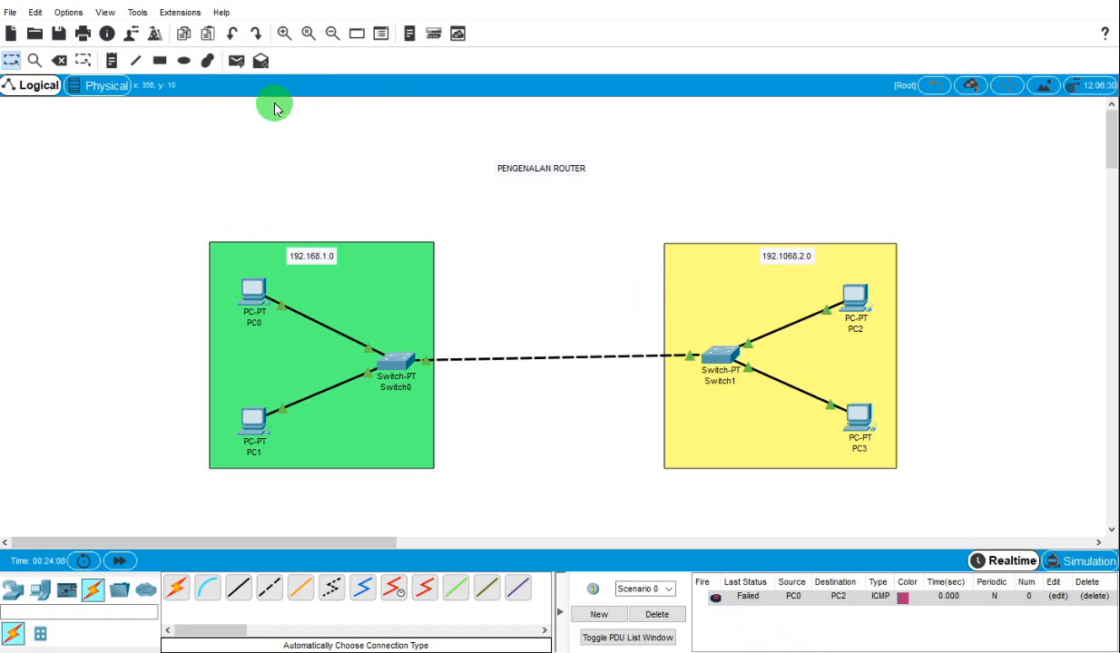
{"action": "left_click", "coordinate": [236, 60]}
{"action": "left_click", "coordinate": [250, 292]}
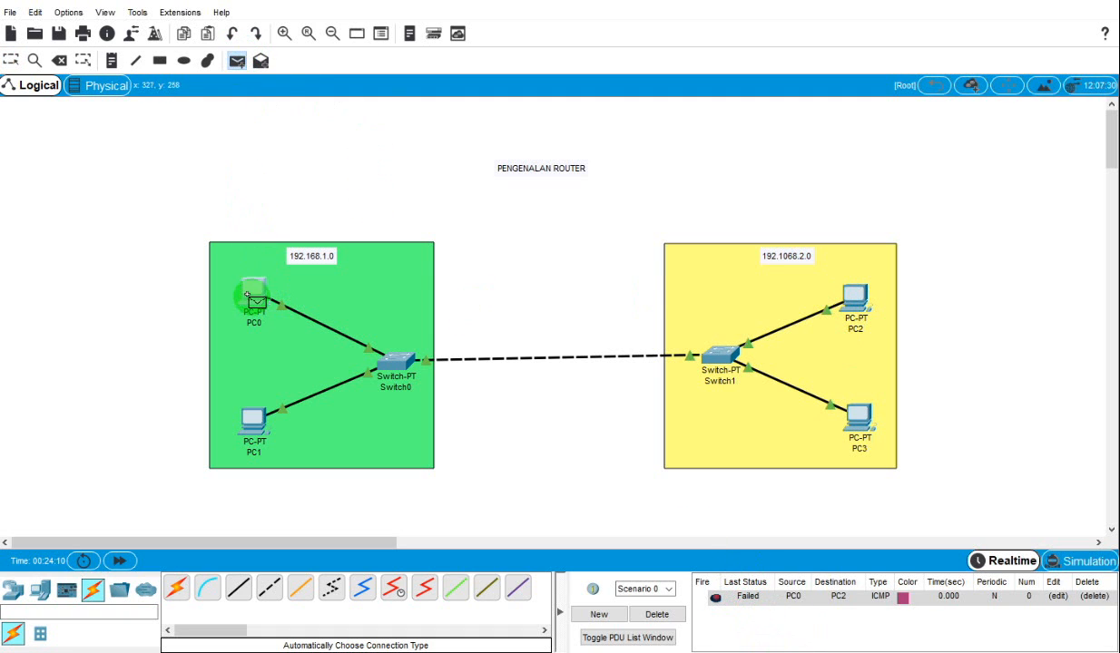
{"action": "left_click", "coordinate": [844, 302]}
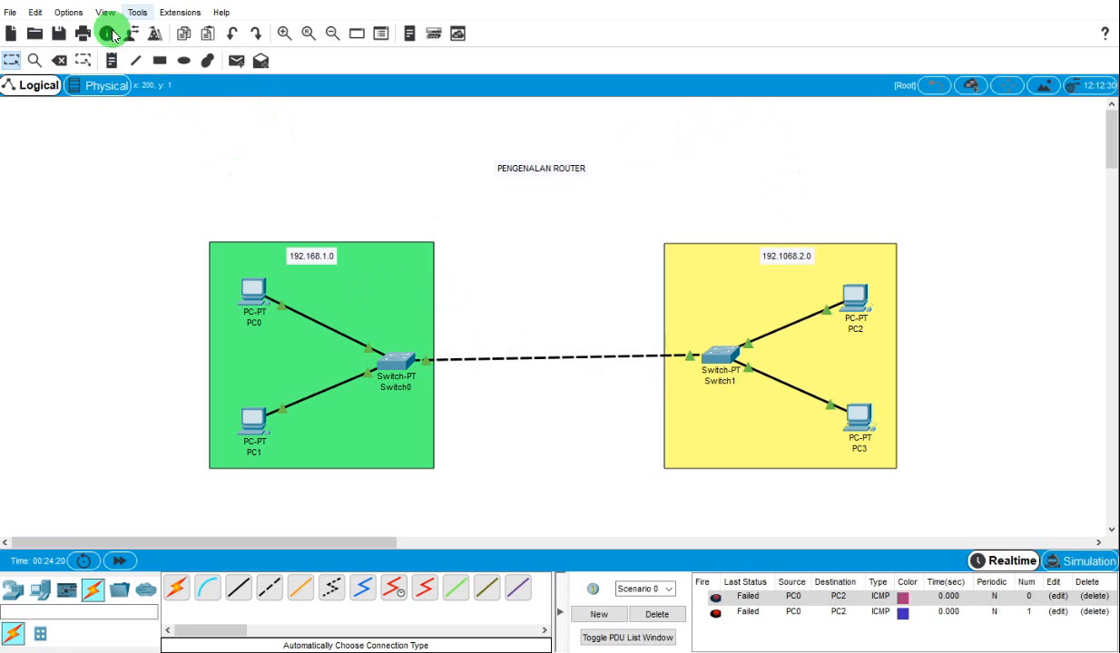
Delete the crossover cable linking Switch0 and Switch1, and return to the selection tool
{"action": "left_click", "coordinate": [60, 59]}
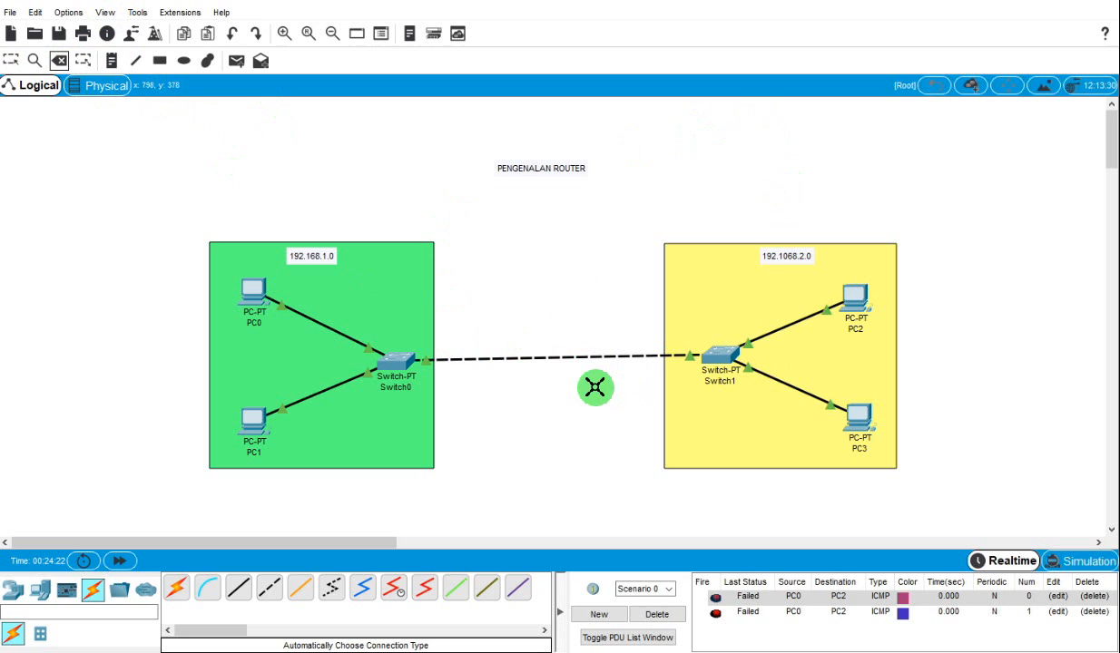
{"action": "left_click", "coordinate": [570, 358]}
{"action": "left_click", "coordinate": [12, 62]}
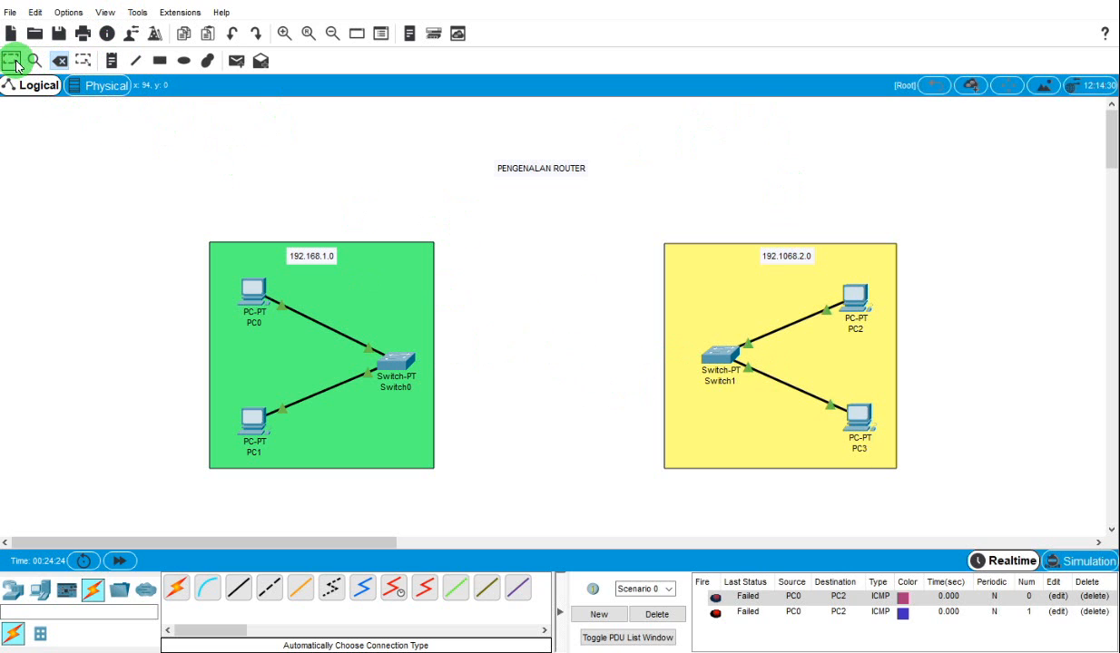
Place a PT-Router in the empty space between the green and yellow network areas
{"action": "left_click", "coordinate": [11, 591]}
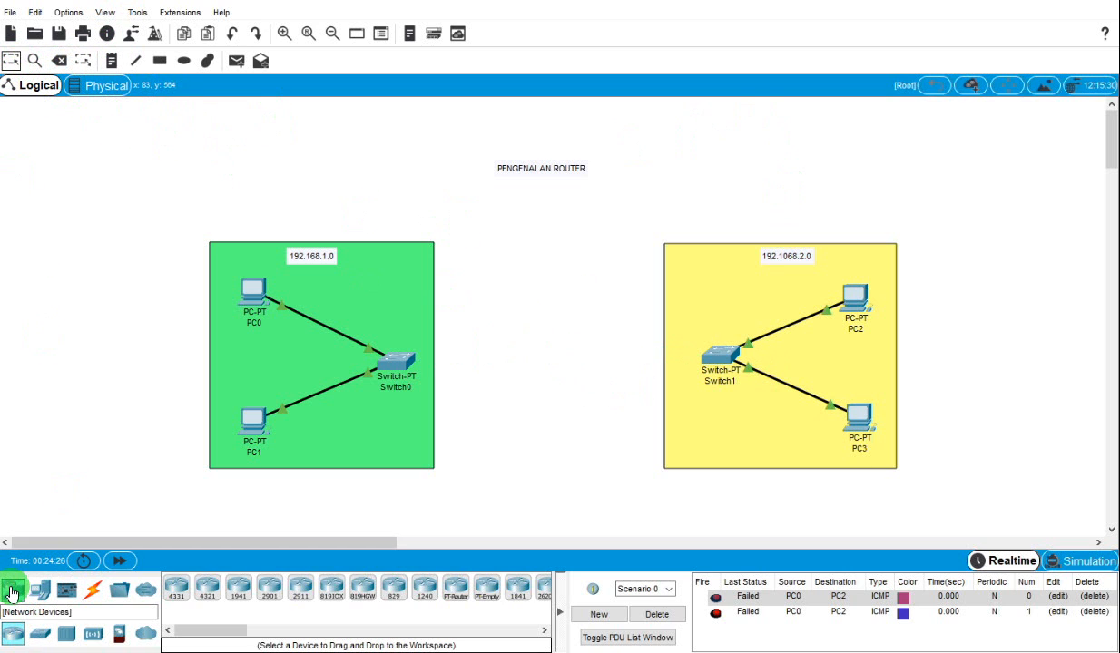
{"action": "left_click", "coordinate": [458, 591]}
{"action": "left_click", "coordinate": [530, 350]}
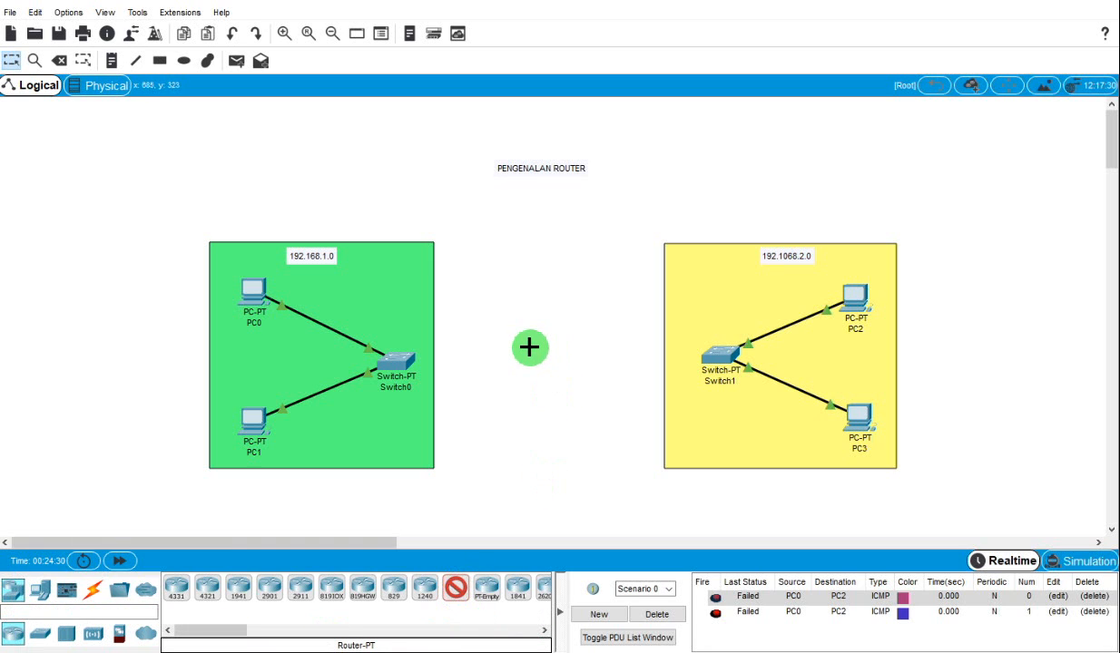
{"action": "left_click_drag", "start_coordinate": [530, 348], "coordinate": [550, 330]}
{"action": "left_click", "coordinate": [559, 270]}
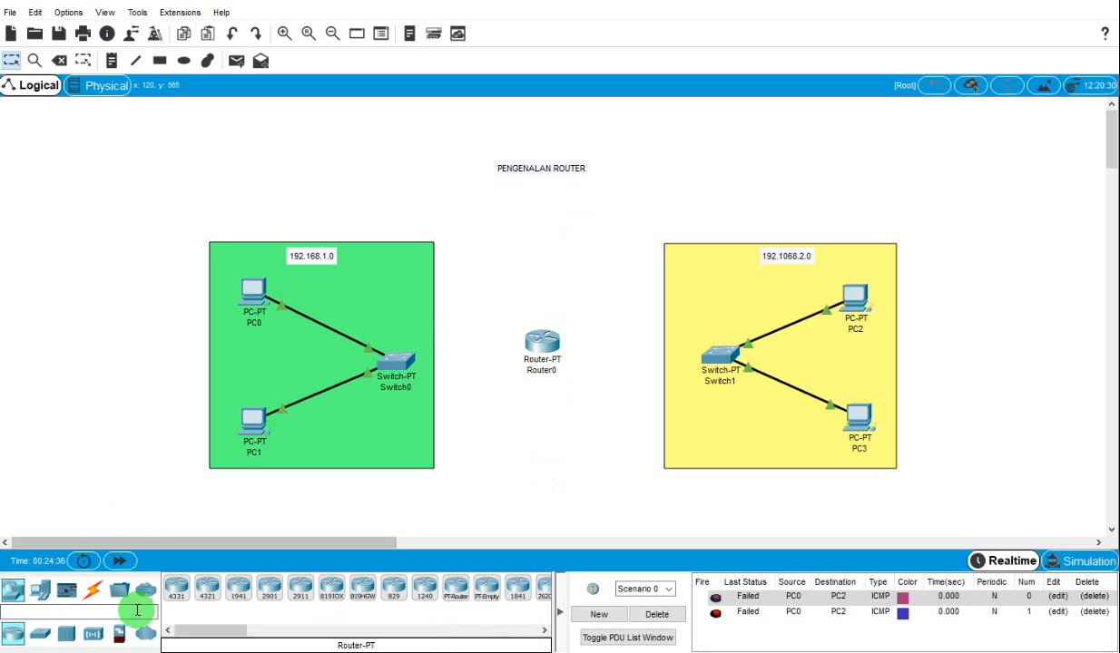
Connect FastEthernet2/1 of Switch0 to FastEthernet0/0 of Router0 with a Copper Straight-Through cable
{"action": "left_click", "coordinate": [100, 591]}
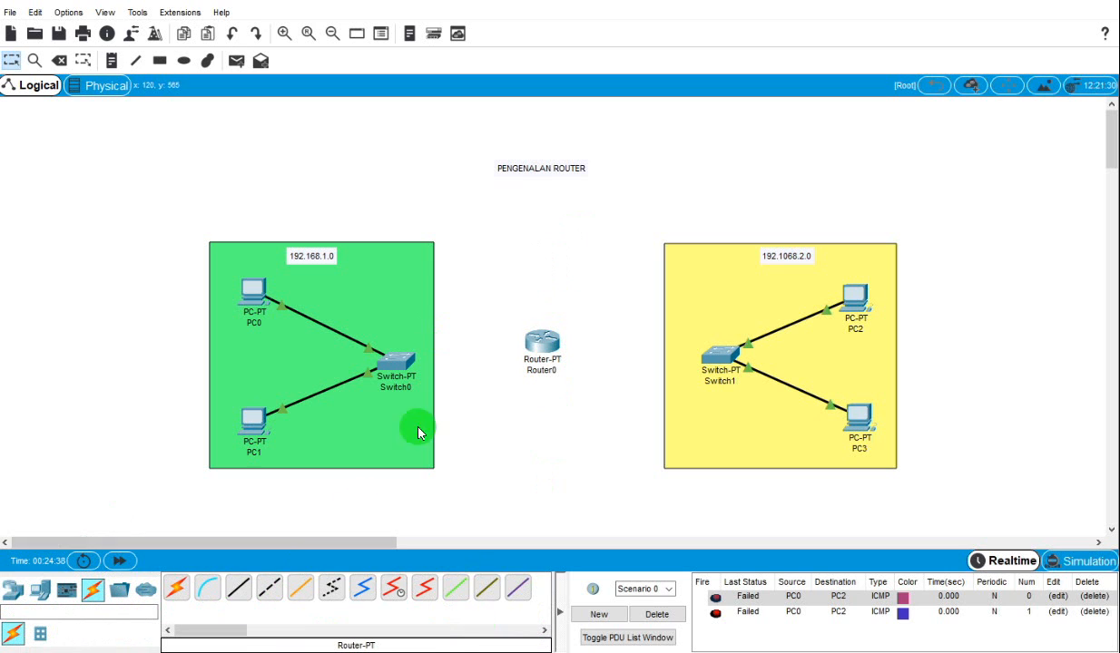
{"action": "left_click", "coordinate": [542, 340]}
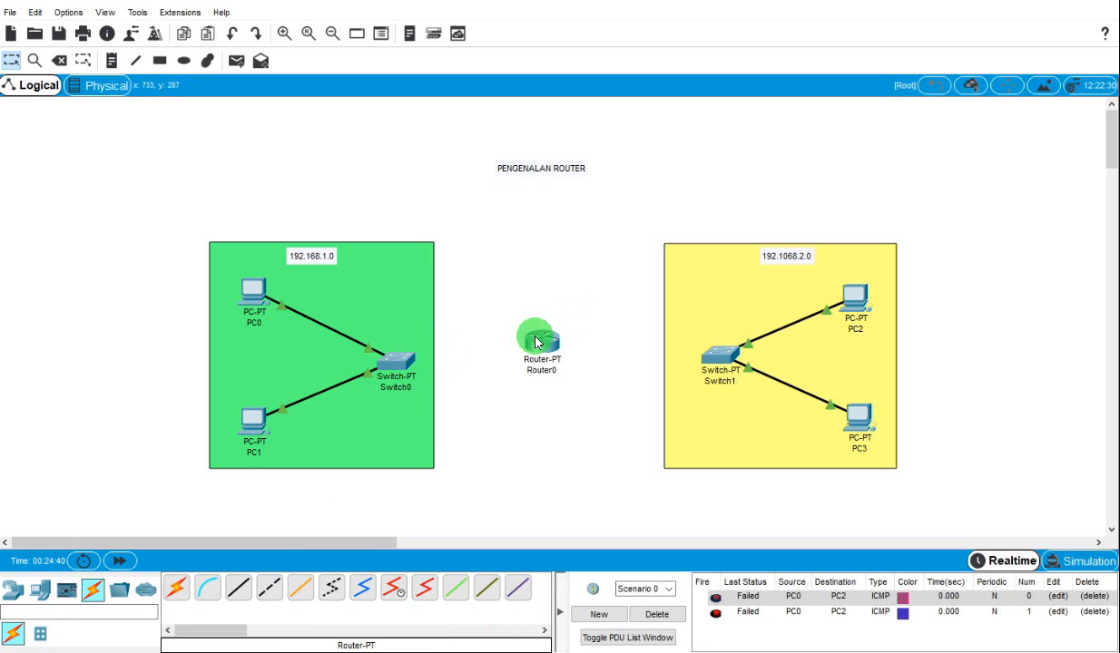
{"action": "left_click", "coordinate": [195, 602]}
{"action": "left_click", "coordinate": [240, 591]}
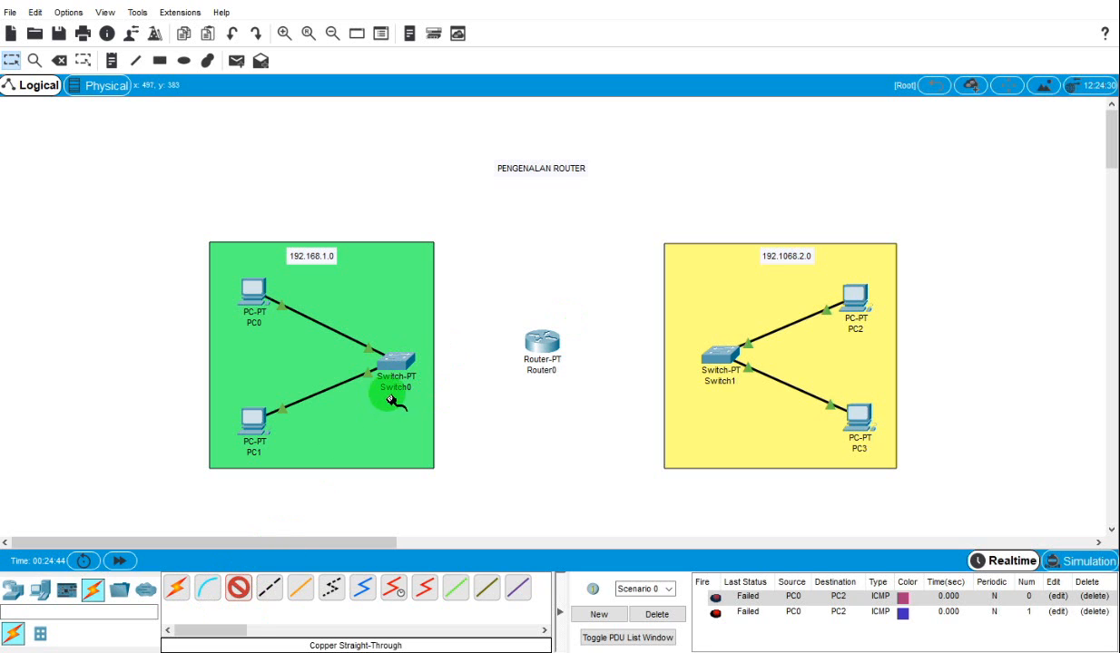
{"action": "left_click", "coordinate": [397, 360]}
{"action": "left_click", "coordinate": [406, 381]}
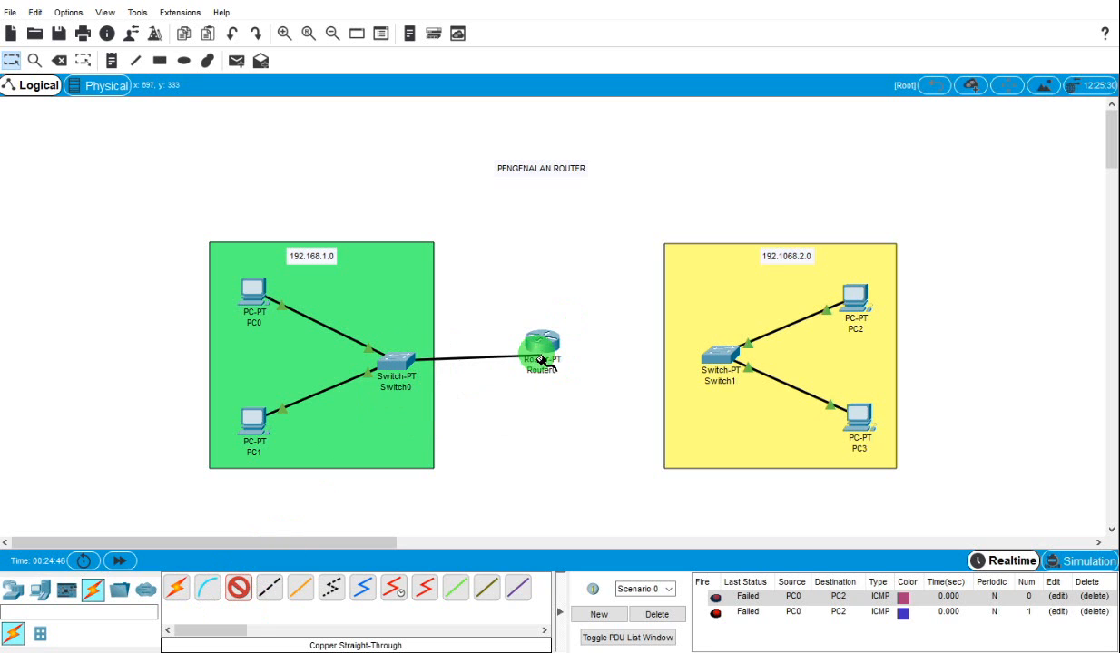
{"action": "left_click", "coordinate": [552, 354]}
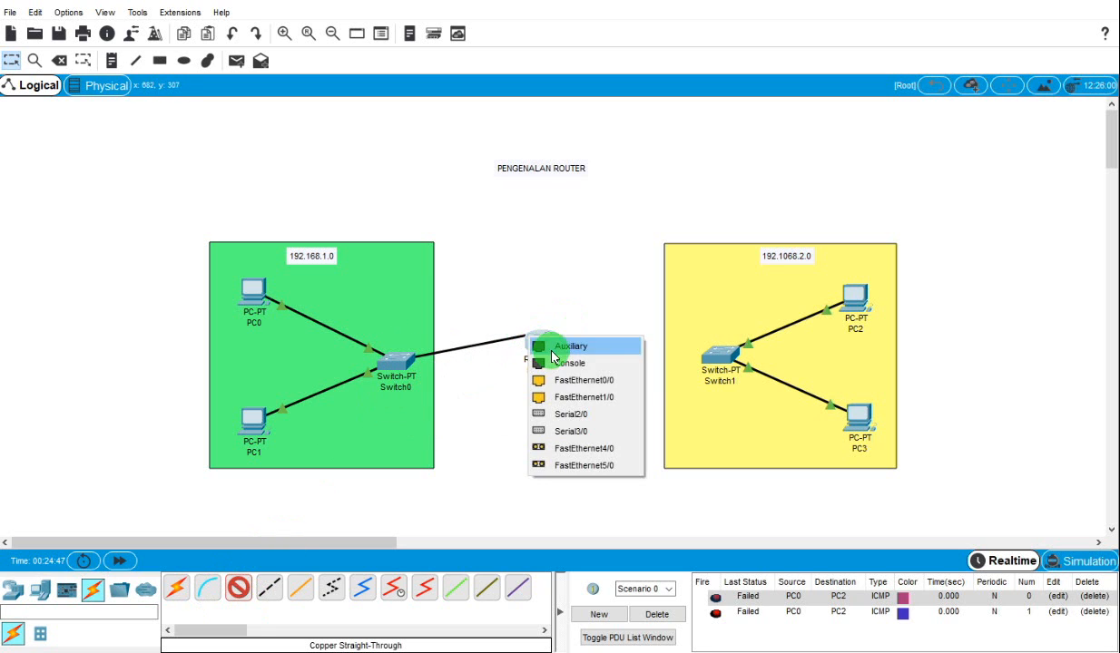
{"action": "left_click", "coordinate": [595, 385]}
Connect FastEthernet2/1 of Switch1 to FastEthernet1/0 of Router0 with a Copper Straight-Through cable
{"action": "left_click", "coordinate": [240, 589]}
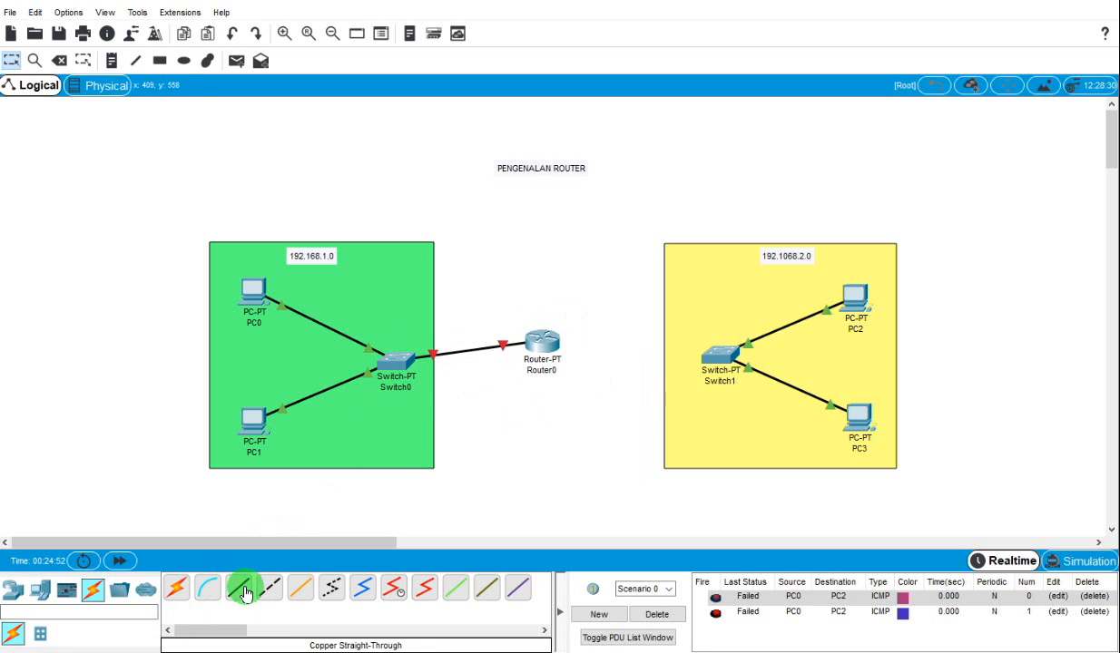
{"action": "left_click", "coordinate": [709, 354]}
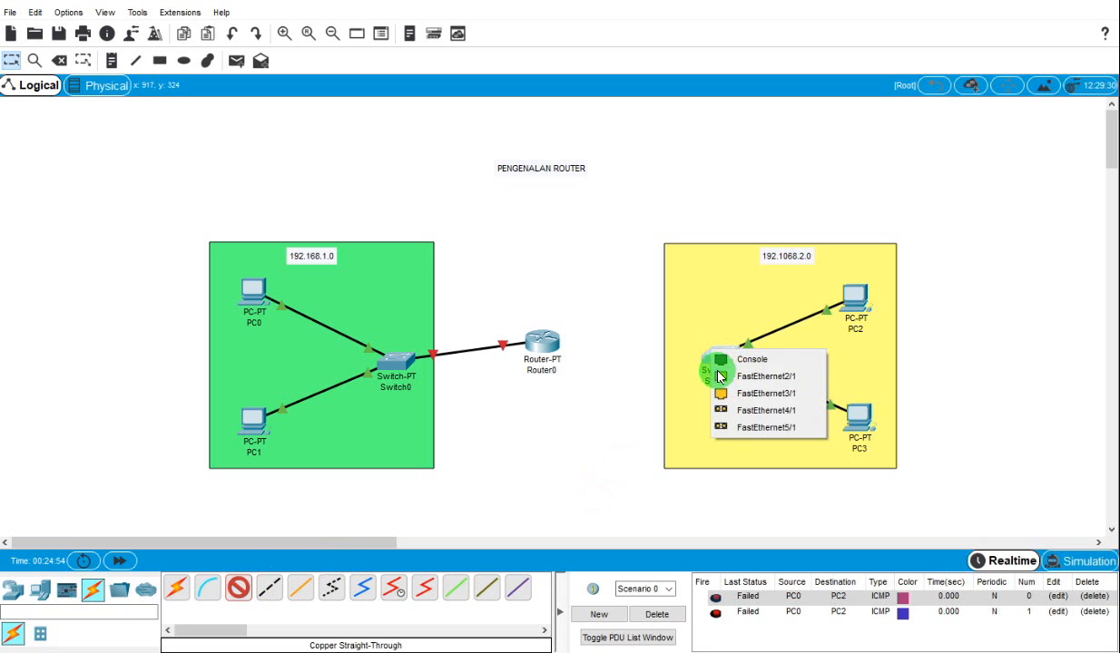
{"action": "left_click", "coordinate": [767, 375]}
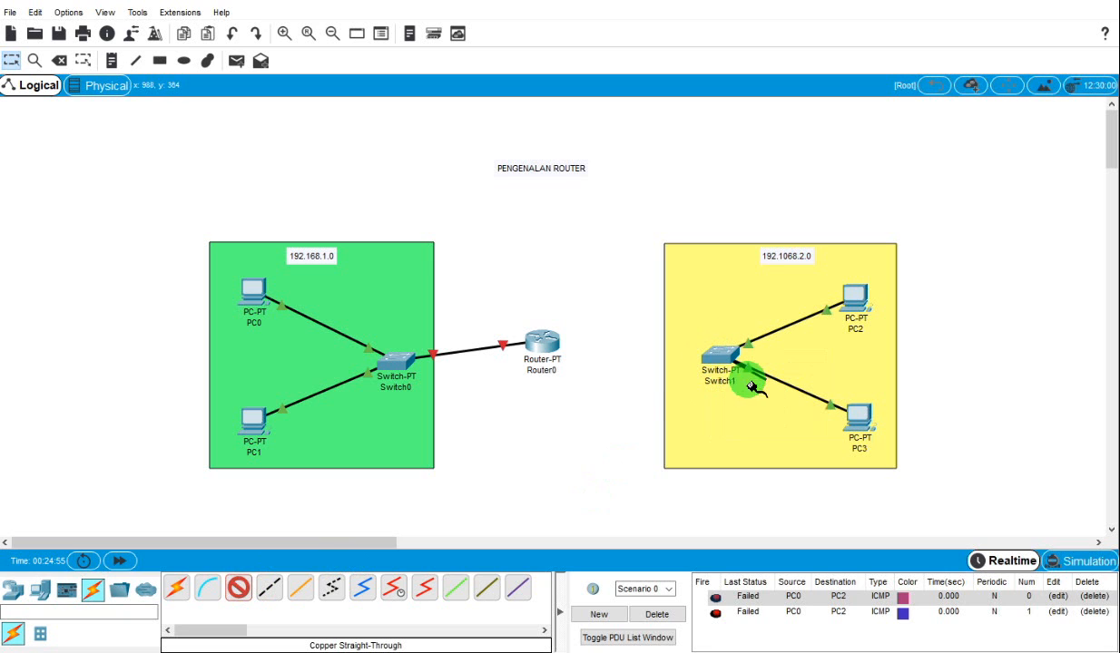
{"action": "left_click", "coordinate": [549, 336]}
{"action": "left_click", "coordinate": [604, 380]}
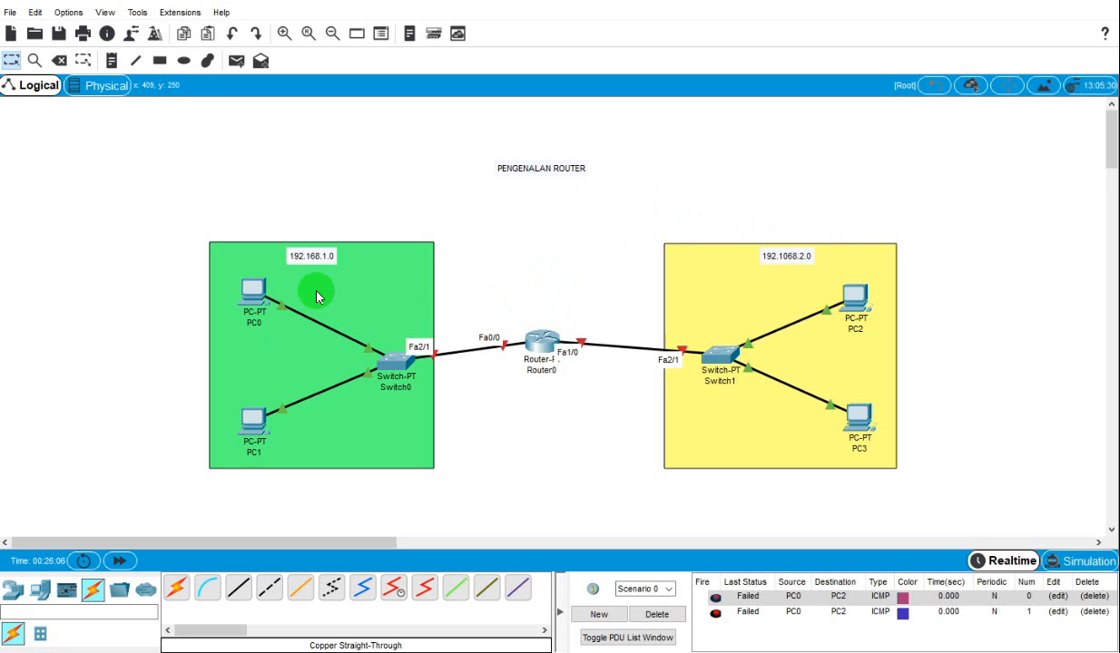
Turn on Router0's FastEthernet0/0 port and assign it IPv4 address 192.168.1.3 with subnet mask 255.255.255.0
{"action": "left_click", "coordinate": [544, 346]}
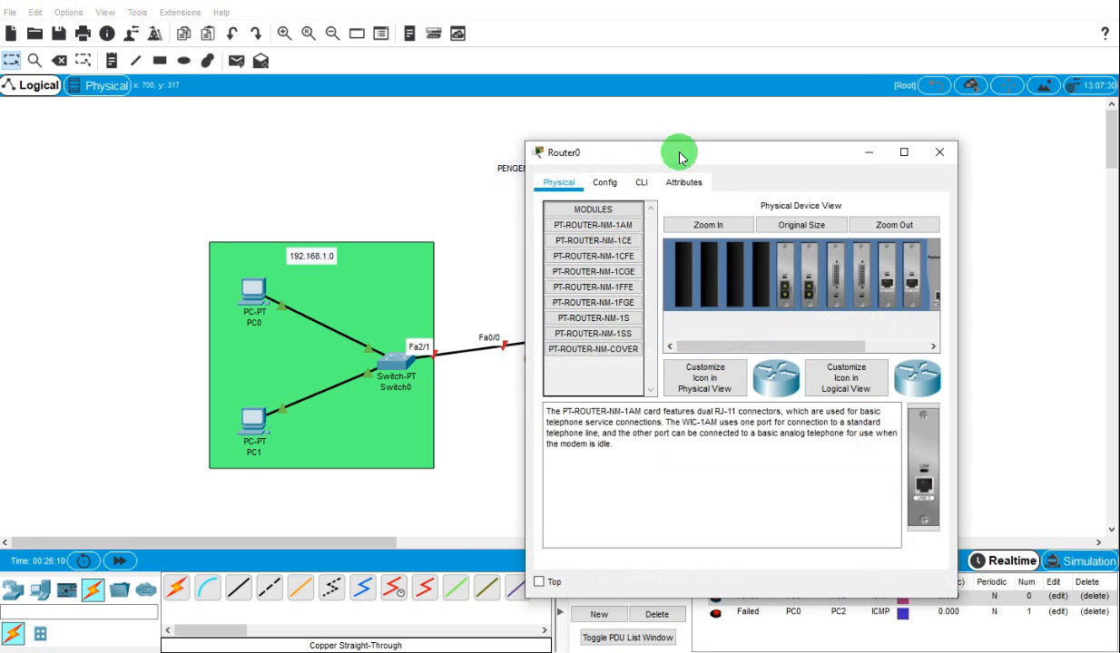
{"action": "left_click_drag", "start_coordinate": [675, 157], "coordinate": [675, 119]}
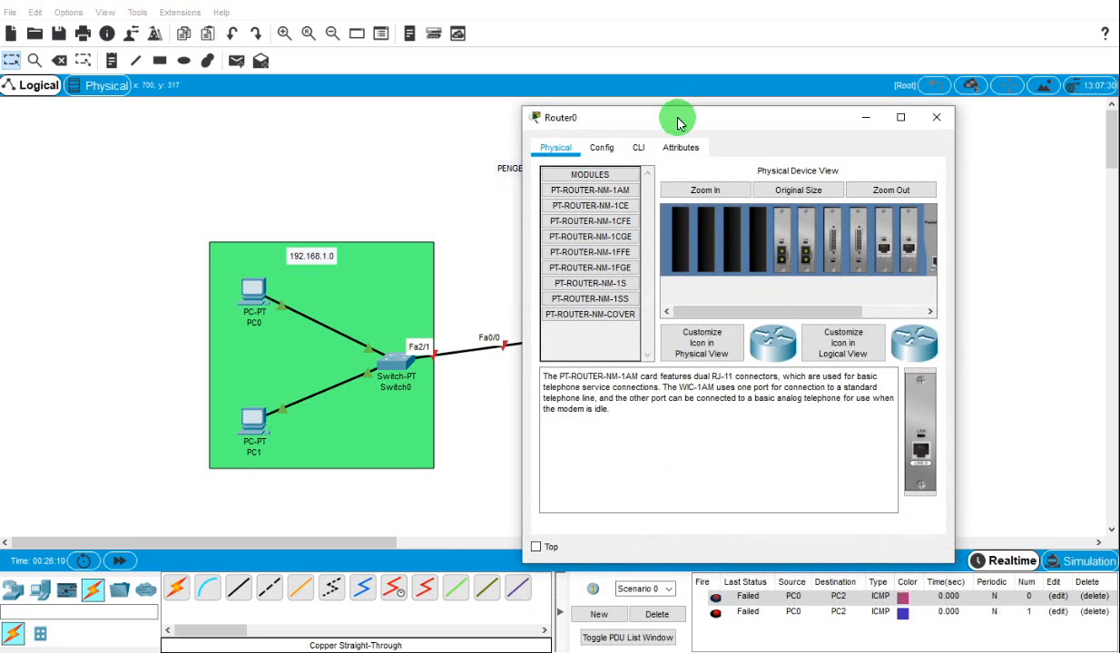
{"action": "left_click", "coordinate": [605, 149]}
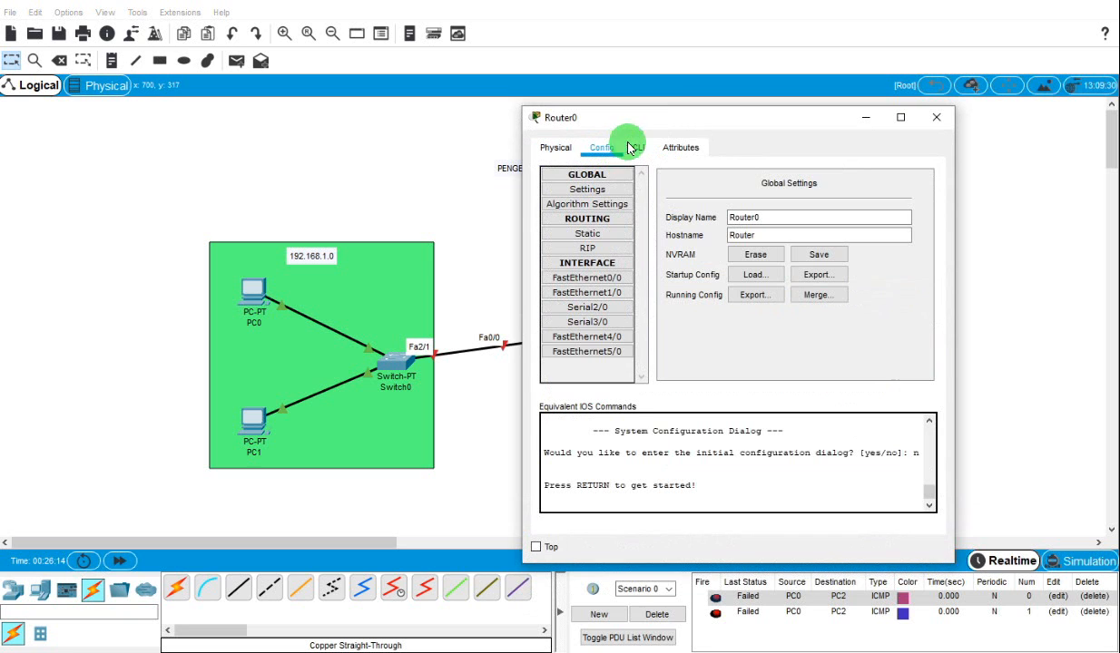
{"action": "left_click_drag", "start_coordinate": [675, 119], "coordinate": [771, 117]}
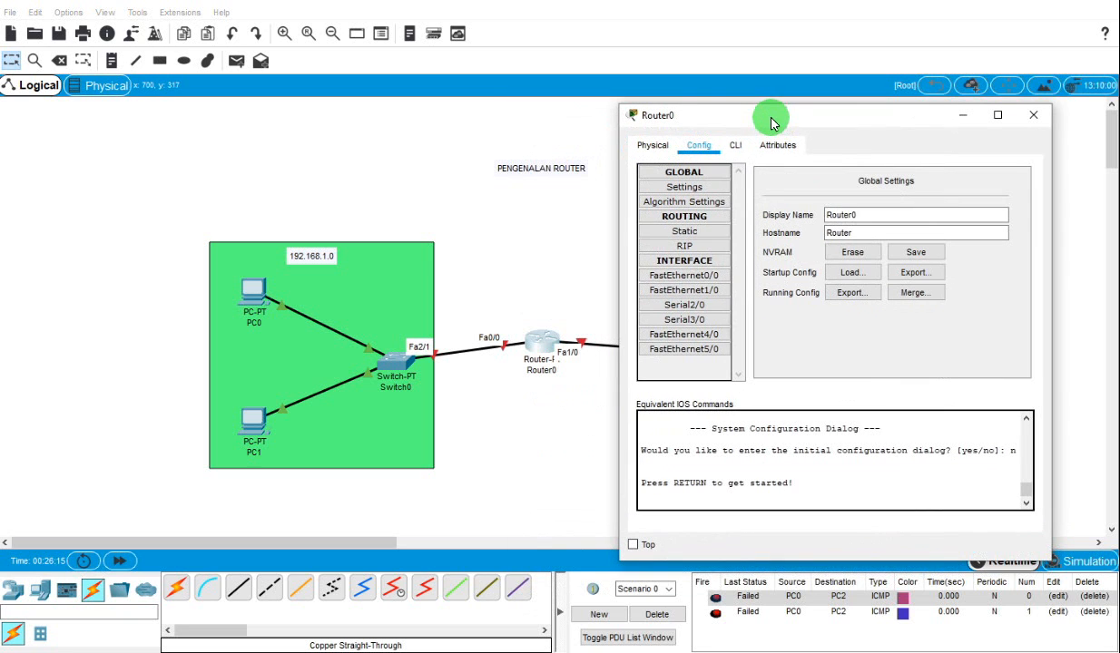
{"action": "left_click", "coordinate": [709, 278]}
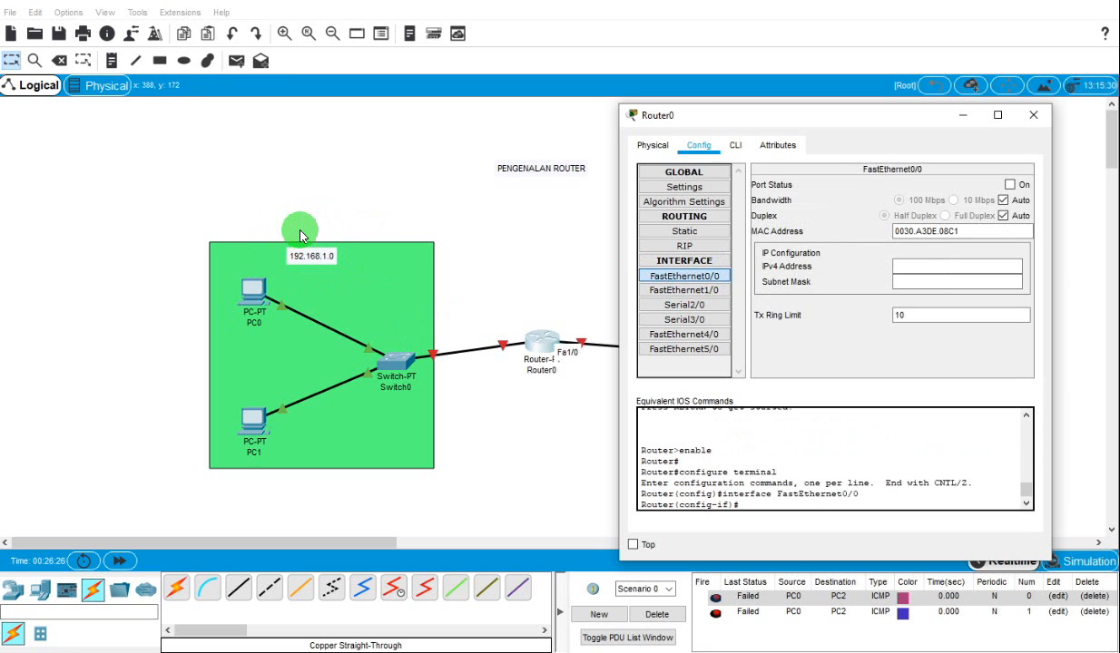
{"action": "left_click", "coordinate": [1011, 186]}
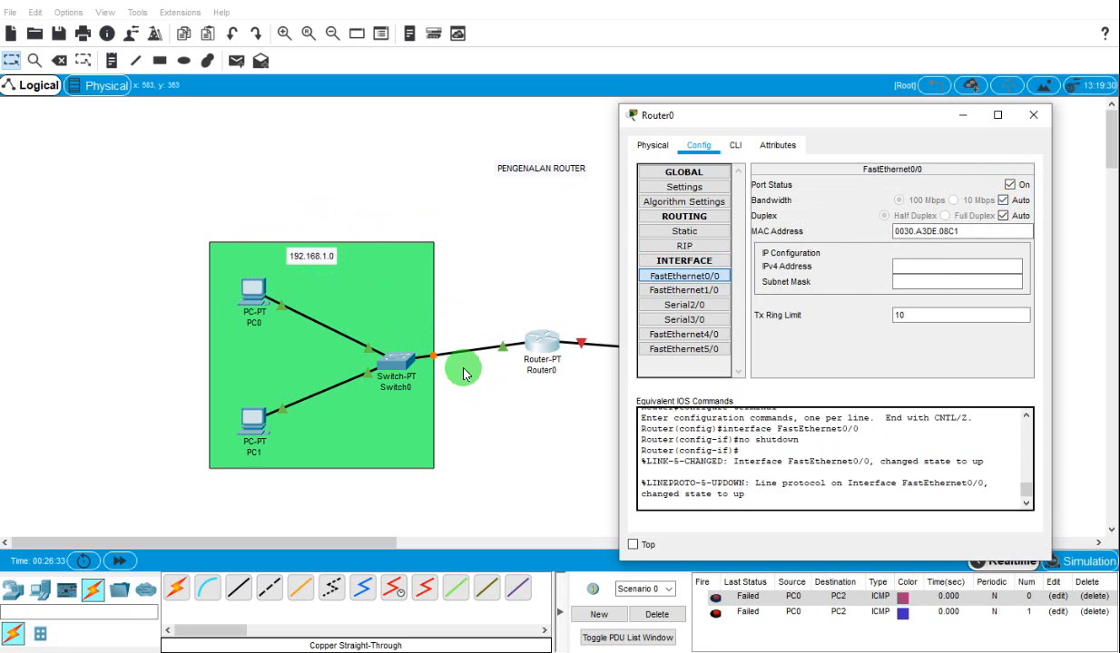
{"action": "left_click", "coordinate": [934, 266]}
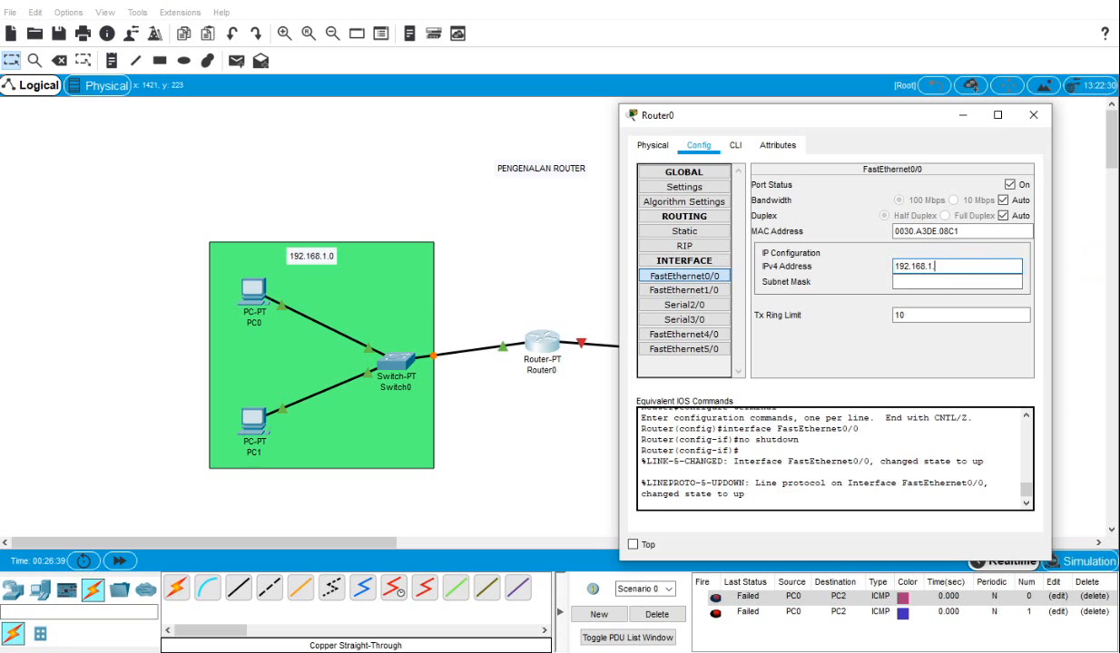
{"action": "left_click", "coordinate": [1006, 281]}
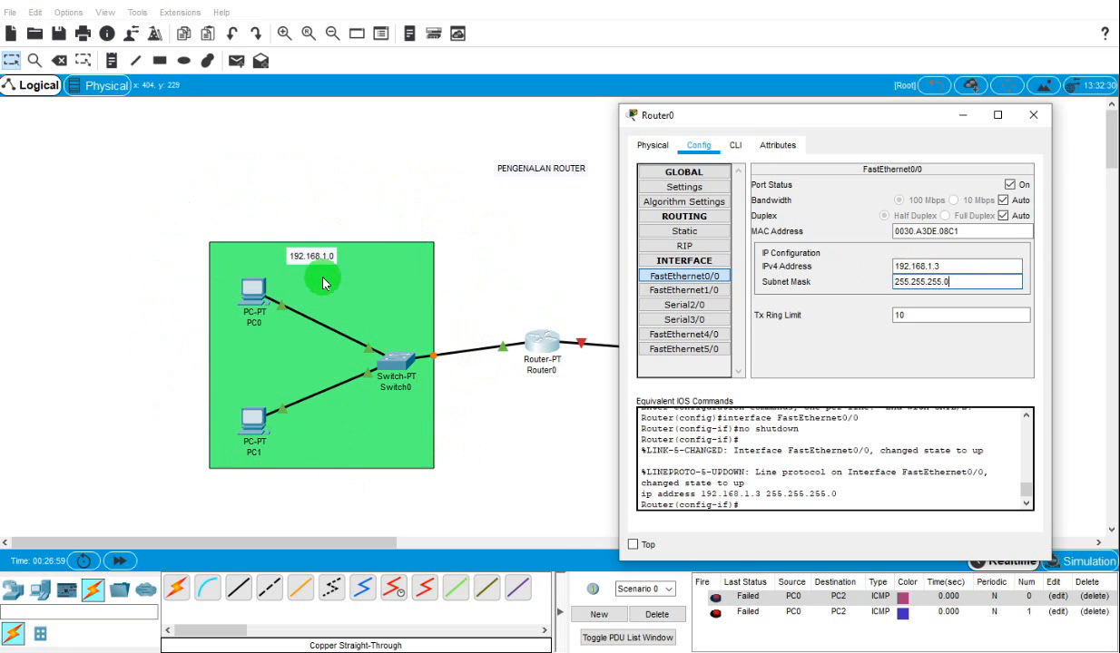
{"action": "left_click", "coordinate": [1033, 115]}
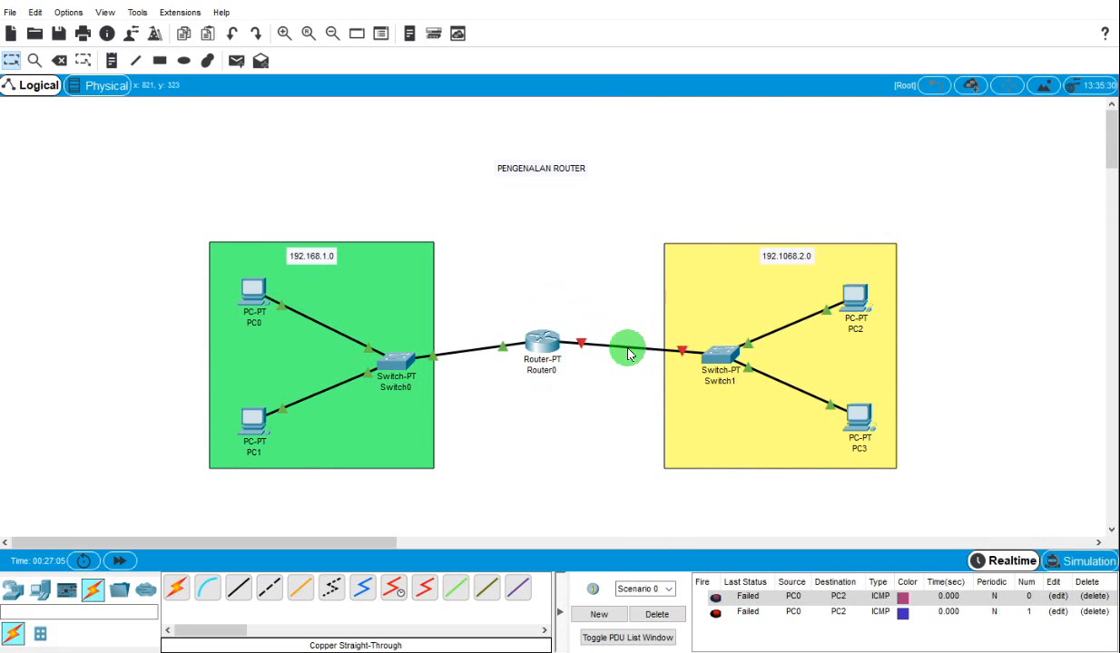
Turn on Router0's FastEthernet1/0 port and assign it IPv4 address 192.168.2.3 with subnet mask 255.255.255.0
{"action": "left_click", "coordinate": [537, 336]}
{"action": "left_click_drag", "start_coordinate": [744, 148], "coordinate": [861, 132]}
{"action": "left_click", "coordinate": [587, 304]}
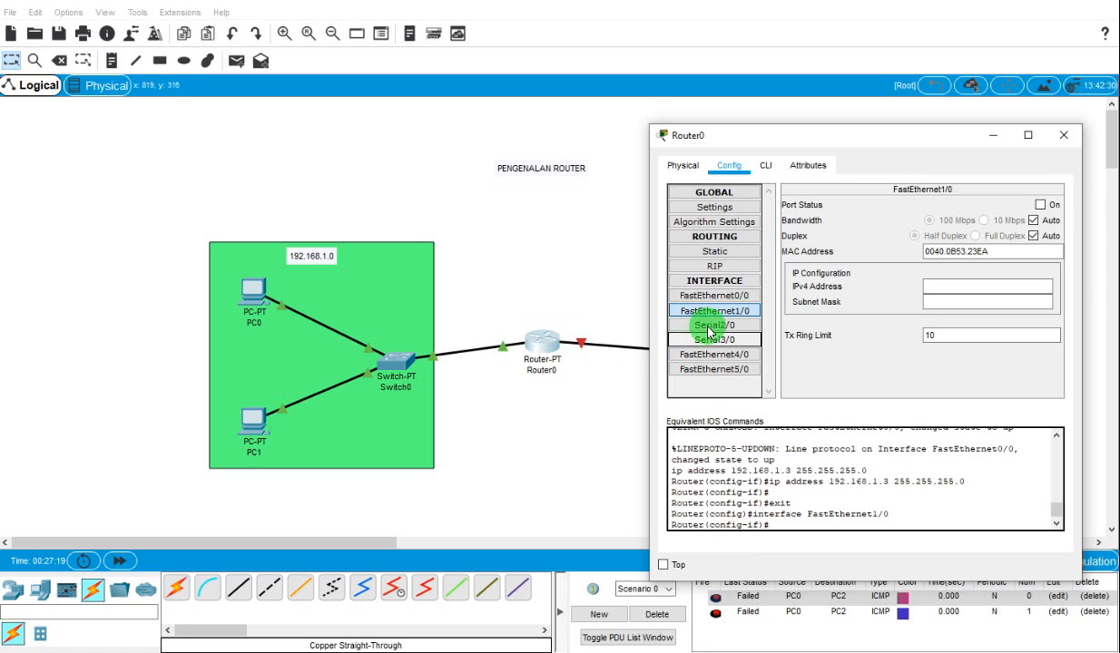
{"action": "left_click", "coordinate": [1042, 207]}
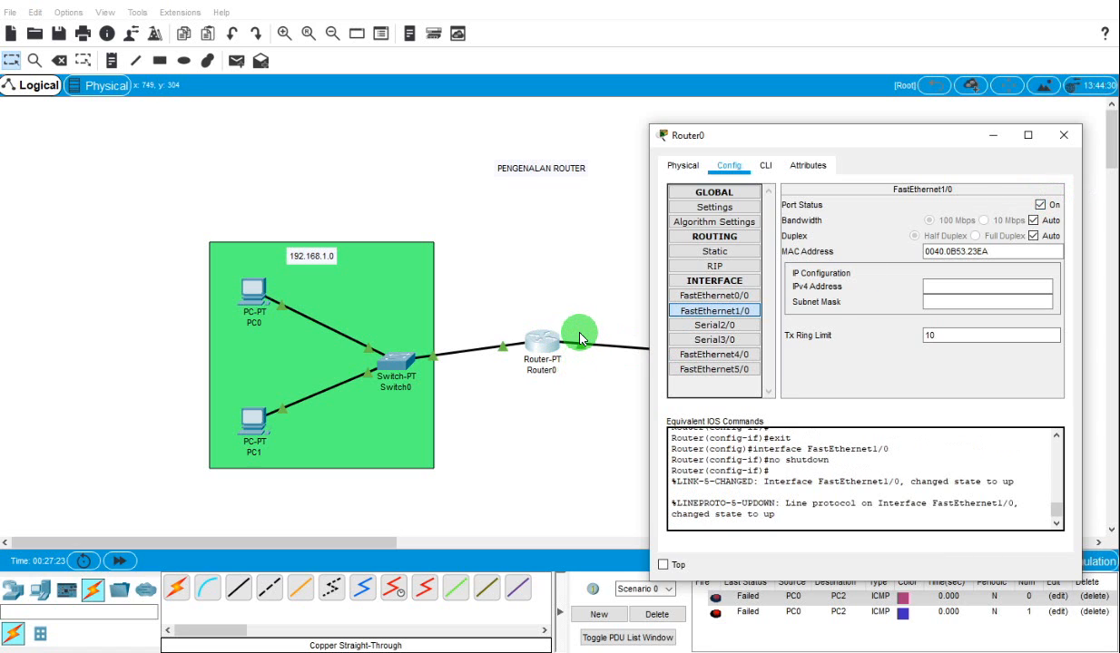
{"action": "left_click", "coordinate": [958, 288]}
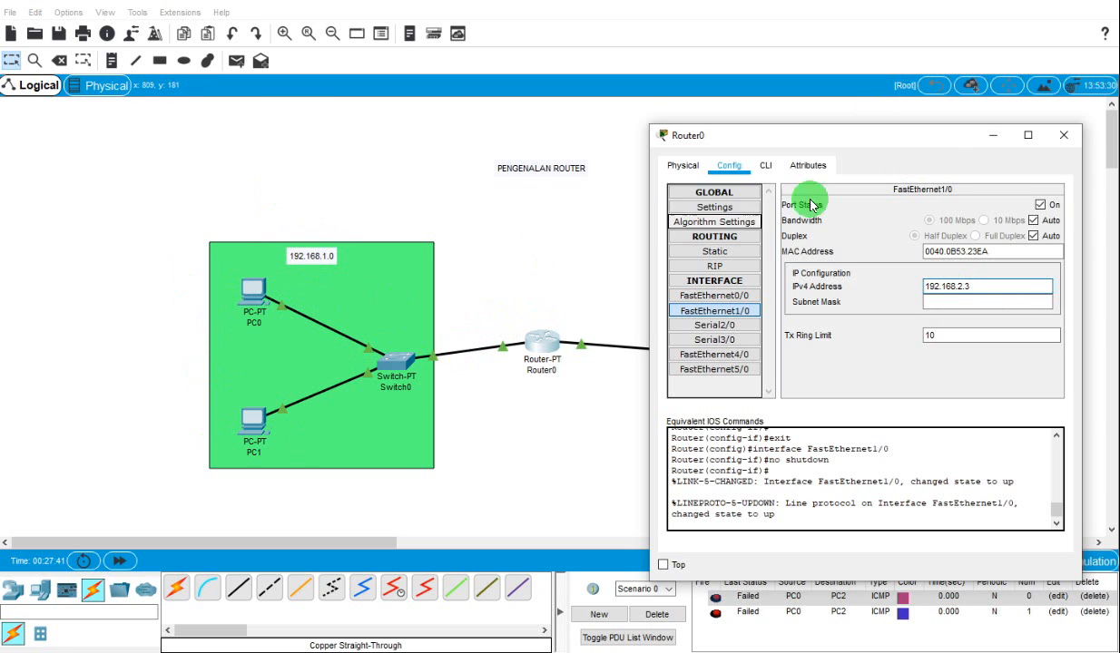
{"action": "left_click_drag", "start_coordinate": [937, 136], "coordinate": [345, 123]}
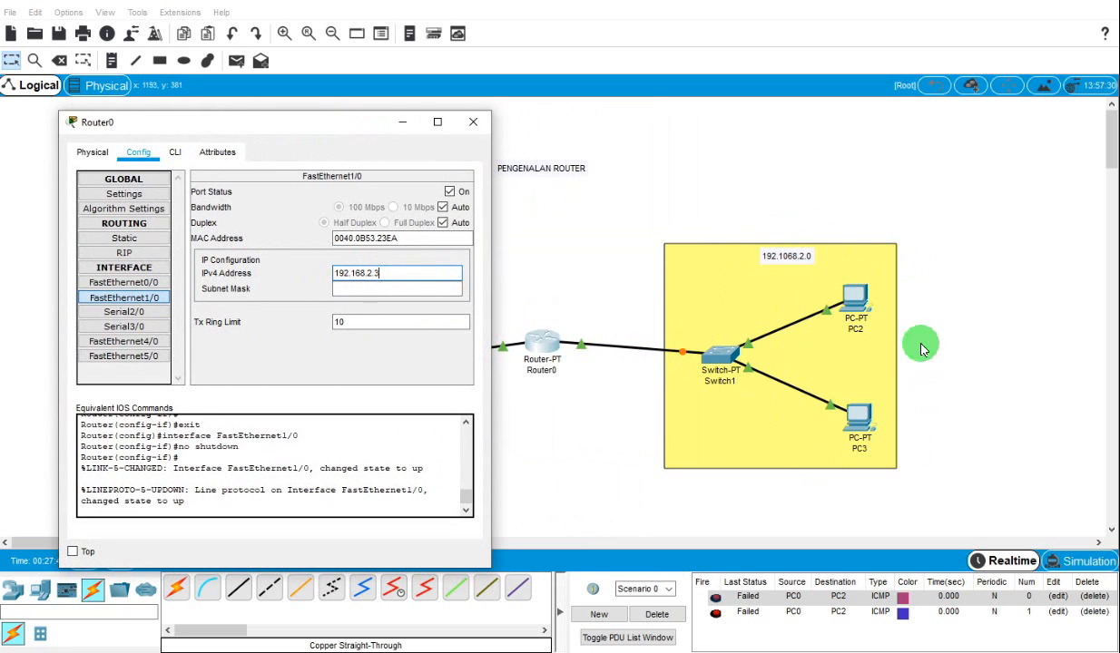
{"action": "left_click", "coordinate": [429, 289]}
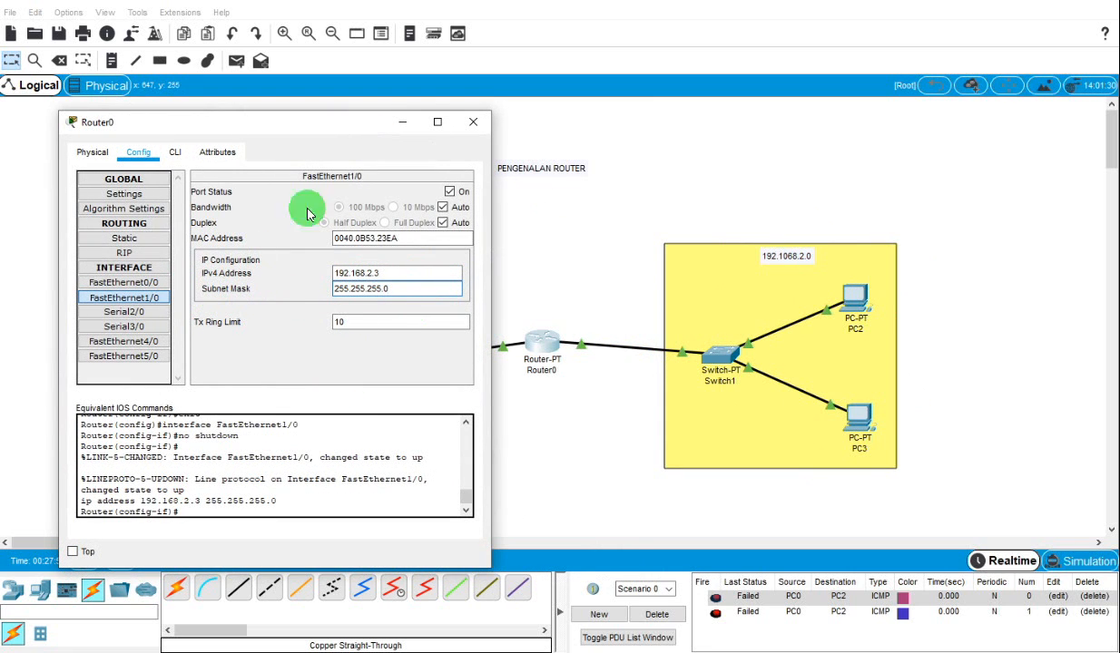
{"action": "left_click", "coordinate": [478, 131]}
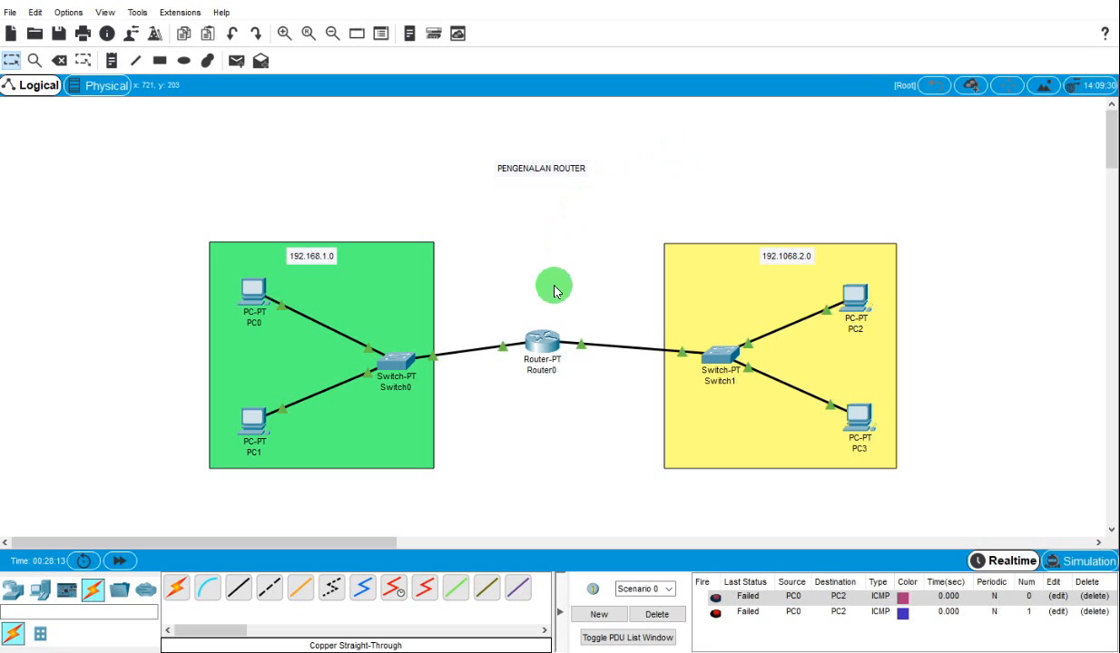
Move Router0 slightly higher in the workspace, keeping it between the two switches
{"action": "left_click_drag", "start_coordinate": [542, 342], "coordinate": [544, 310]}
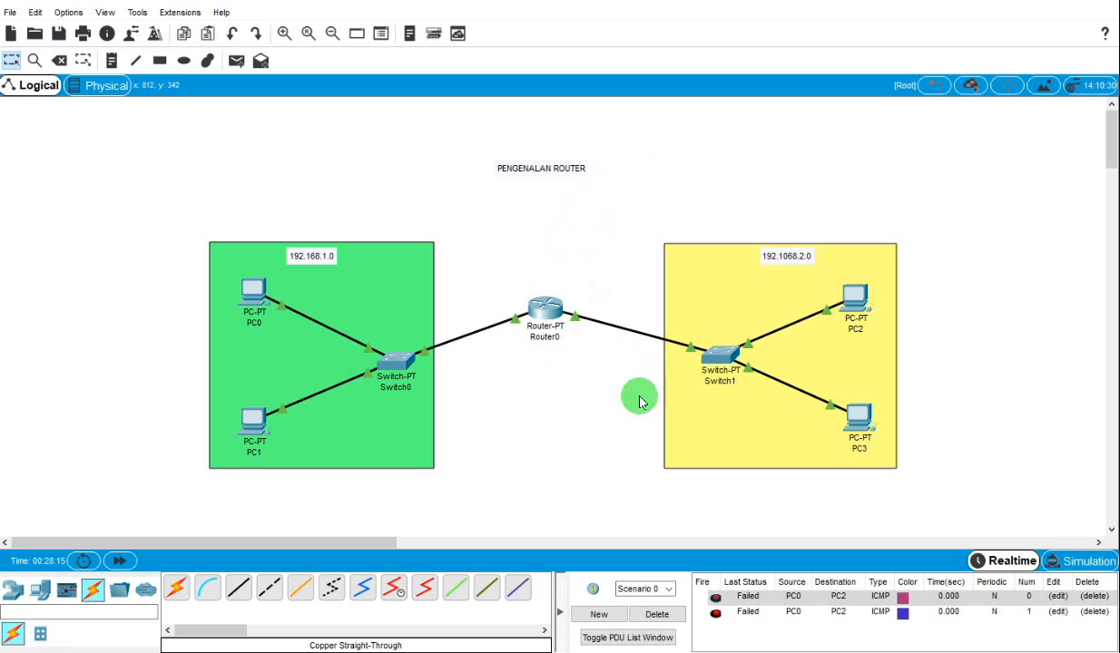
Clear the old test messages from Scenario 0 and send a simple PDU from PC0 to PC2
{"action": "left_click", "coordinate": [657, 615]}
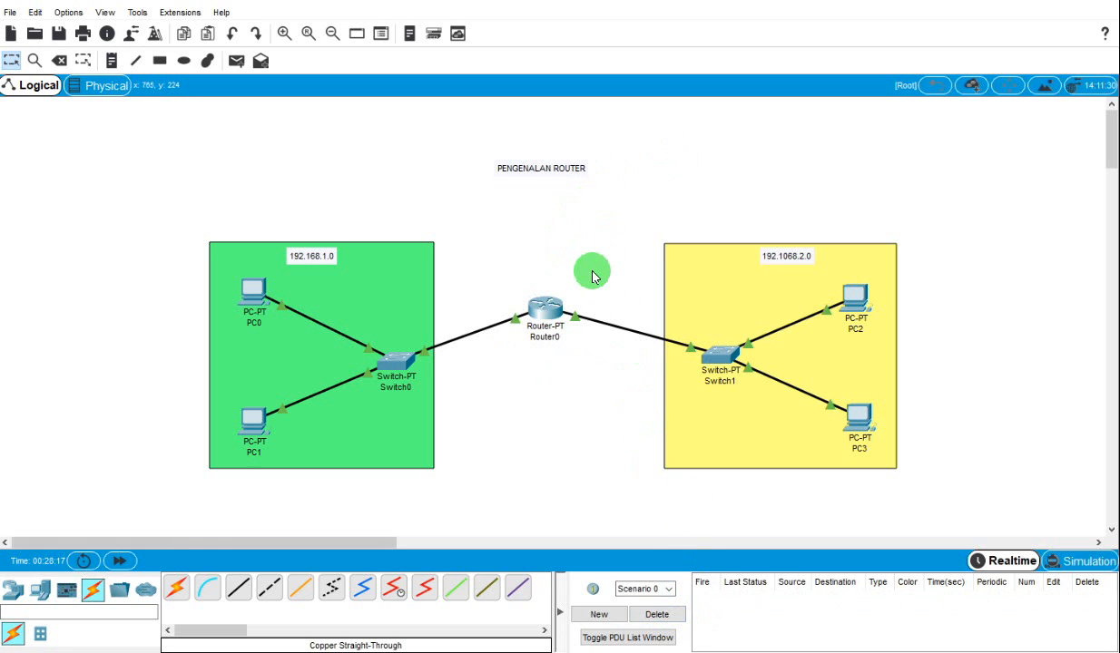
{"action": "left_click", "coordinate": [236, 60]}
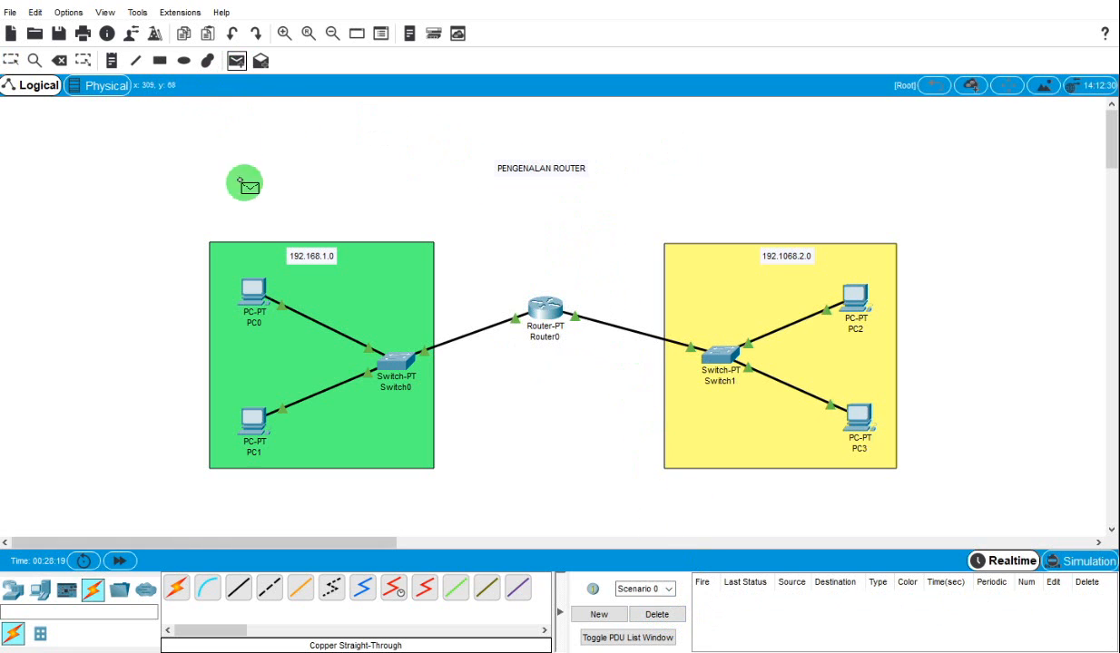
{"action": "left_click", "coordinate": [252, 291]}
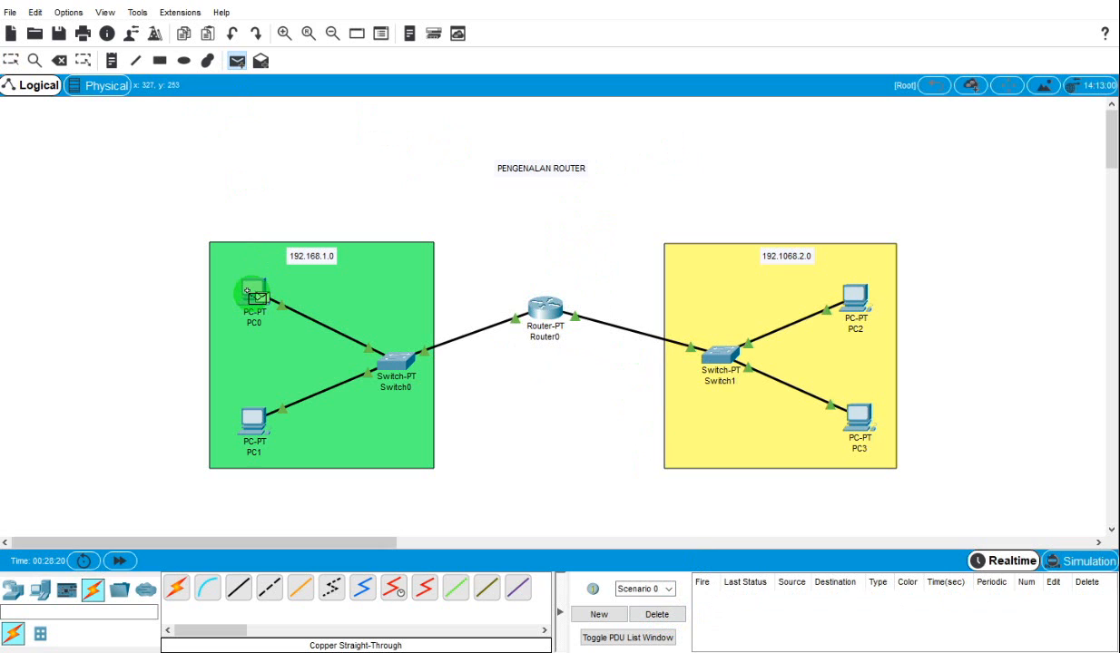
{"action": "left_click", "coordinate": [859, 296]}
{"action": "left_click", "coordinate": [869, 556]}
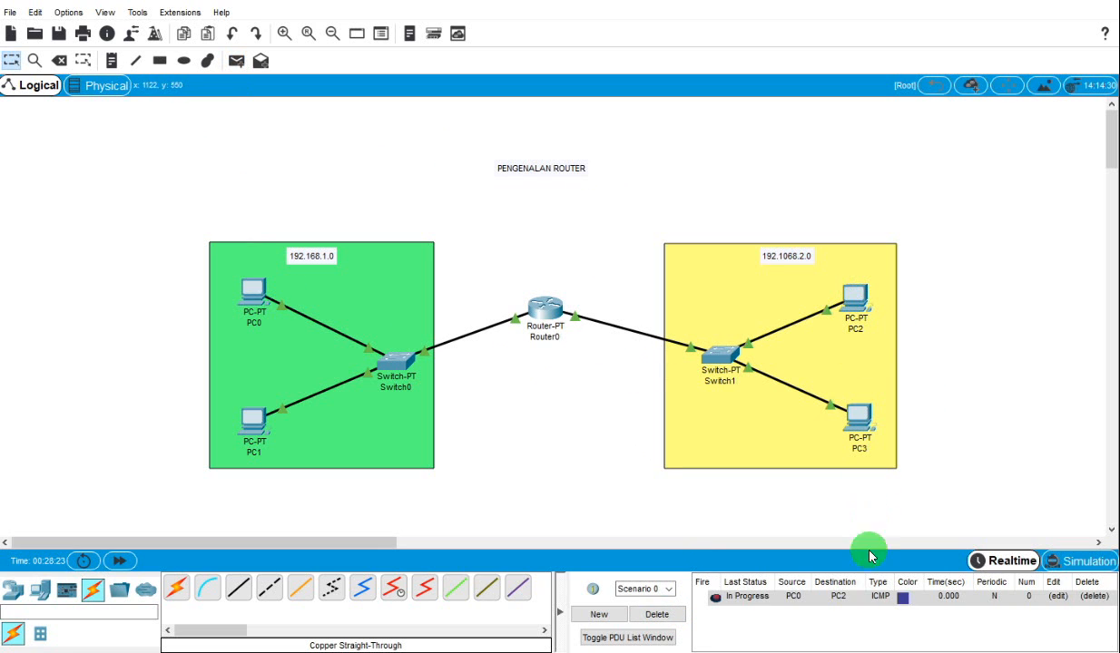
Retest the connection between the networks by sending two more simple PDUs from PC0 to PC2
{"action": "left_click", "coordinate": [237, 61]}
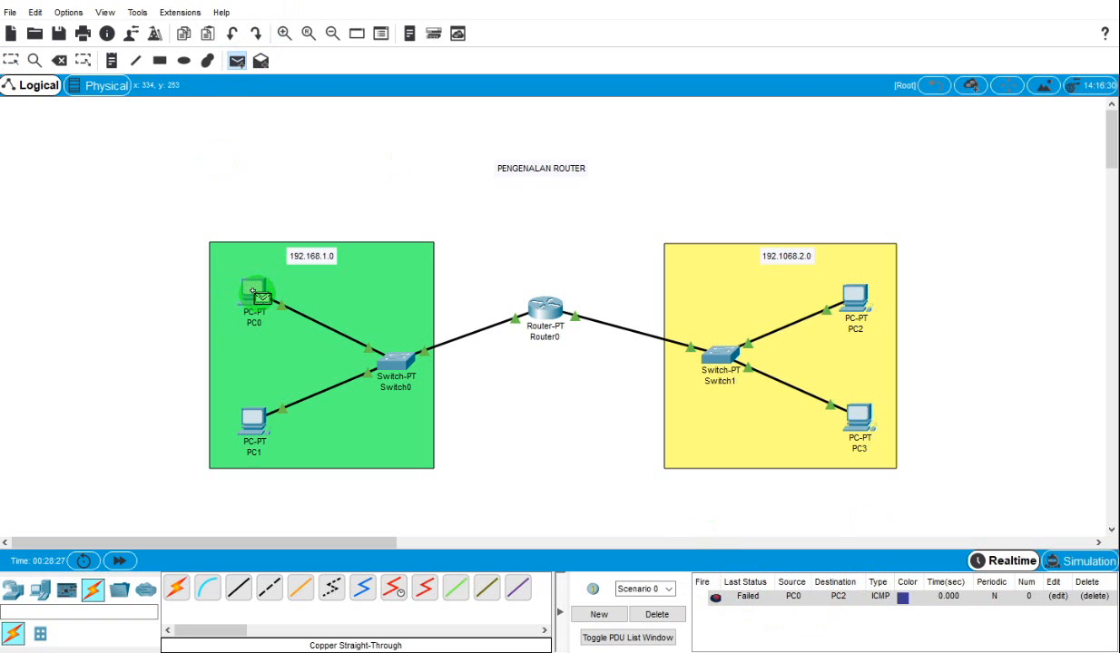
{"action": "left_click", "coordinate": [254, 292]}
{"action": "left_click", "coordinate": [861, 303]}
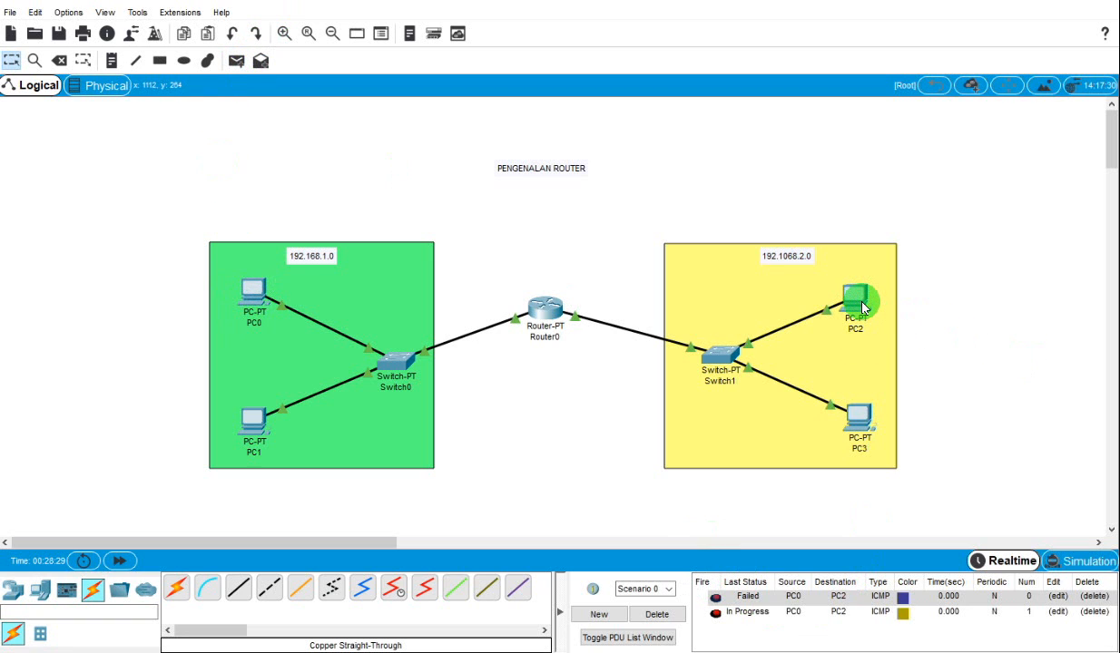
{"action": "left_click", "coordinate": [237, 61]}
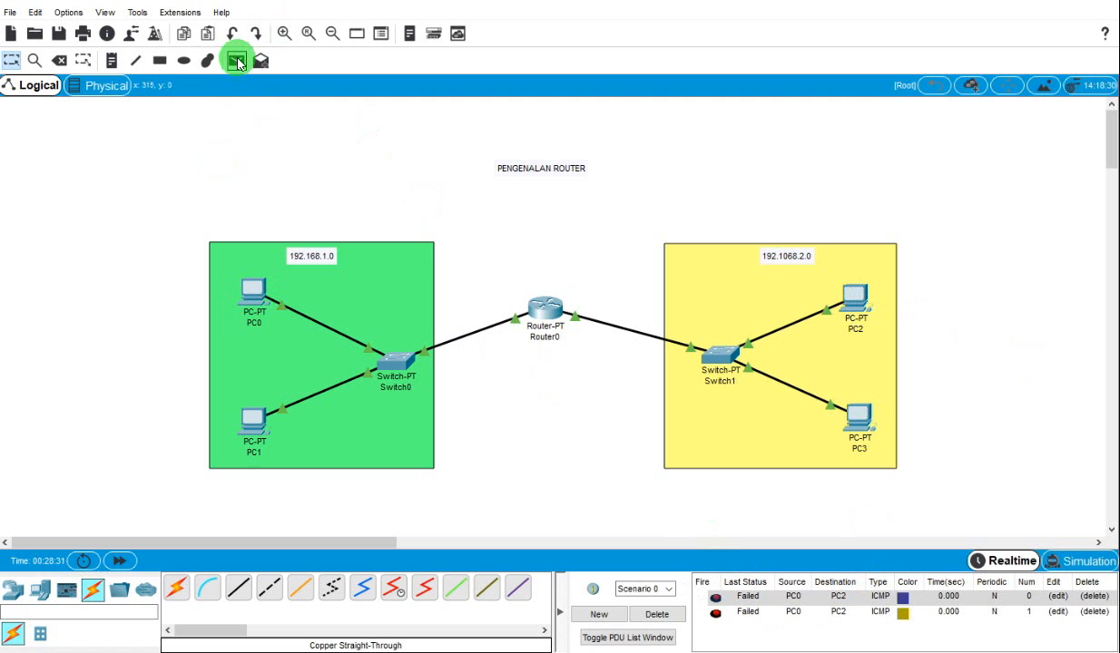
{"action": "left_click", "coordinate": [255, 292]}
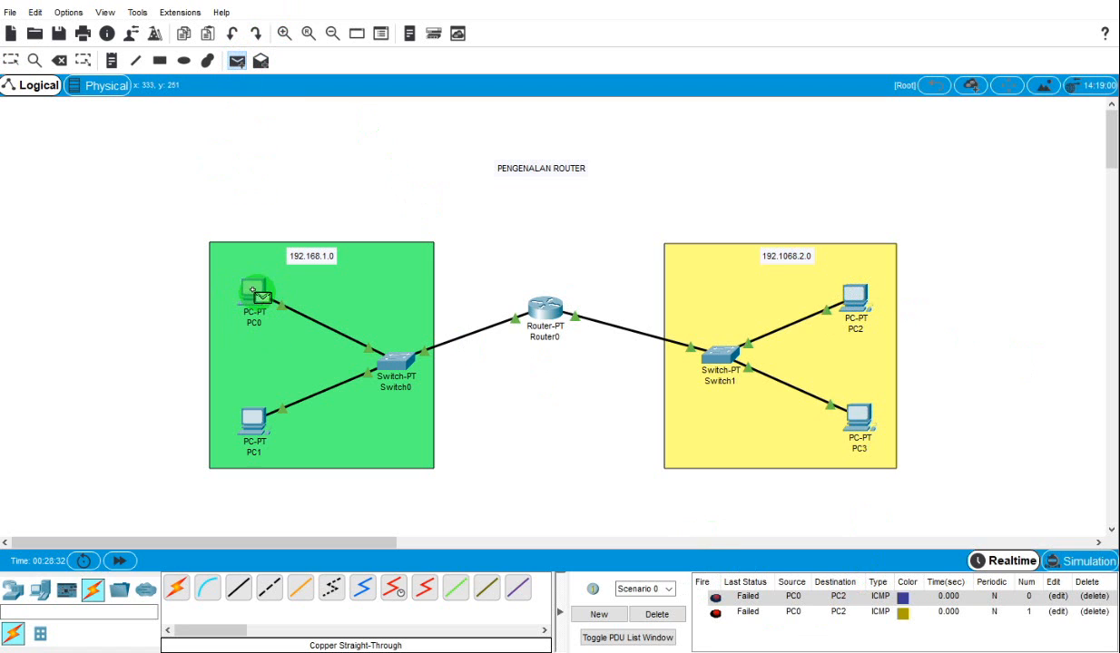
{"action": "left_click", "coordinate": [850, 298]}
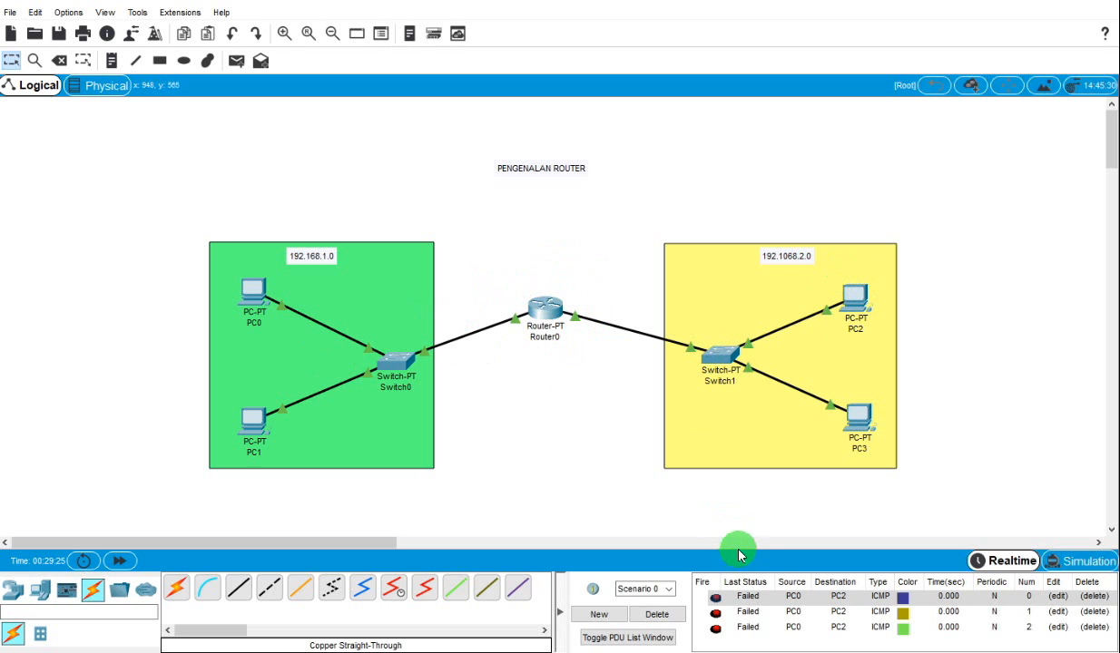
Set PC0's IPv4 default gateway to 192.168.1.3 in its IP configuration and close the device window
{"action": "left_click", "coordinate": [657, 615]}
{"action": "left_click", "coordinate": [254, 290]}
{"action": "left_click", "coordinate": [616, 278]}
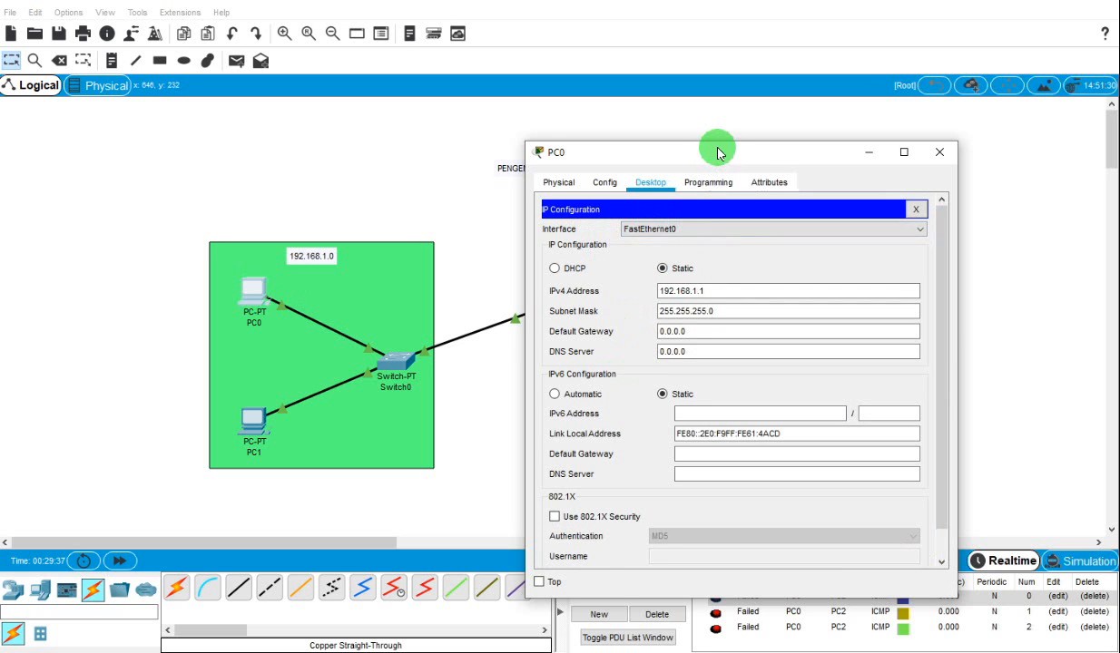
{"action": "left_click_drag", "start_coordinate": [707, 148], "coordinate": [771, 125]}
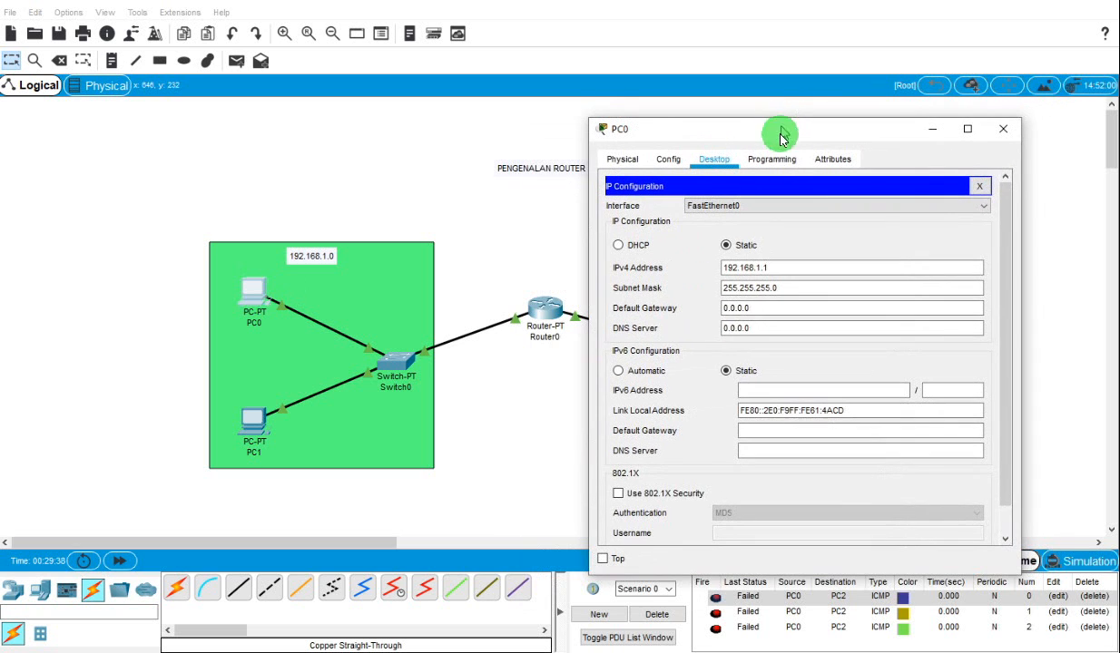
{"action": "double_click", "coordinate": [726, 308]}
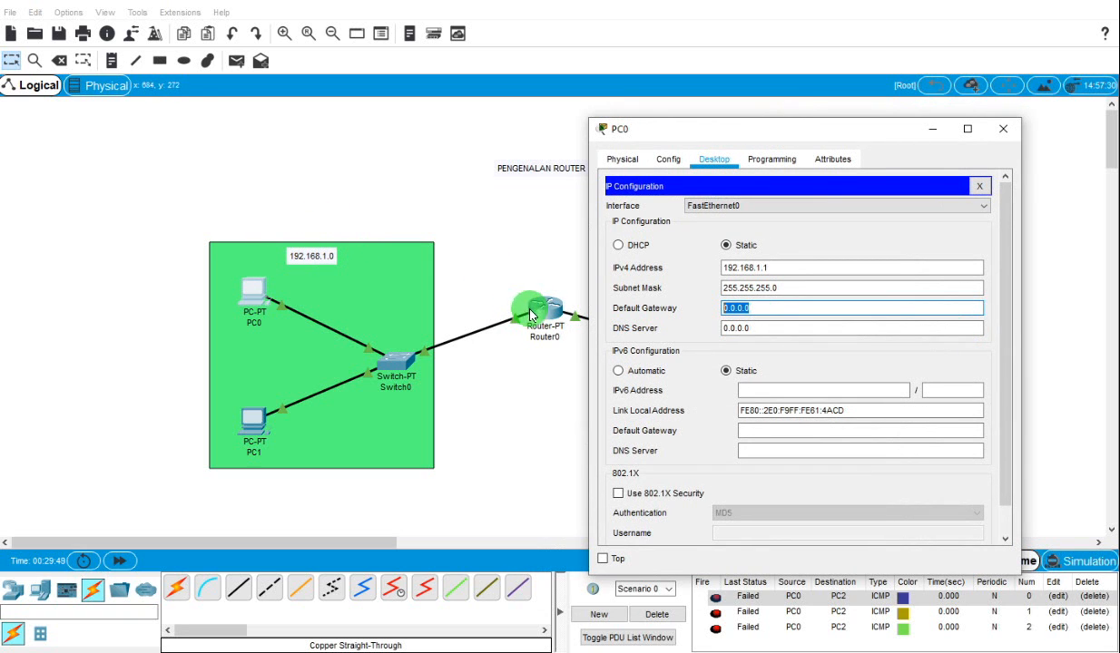
{"action": "type", "text": ".168.1.3"}
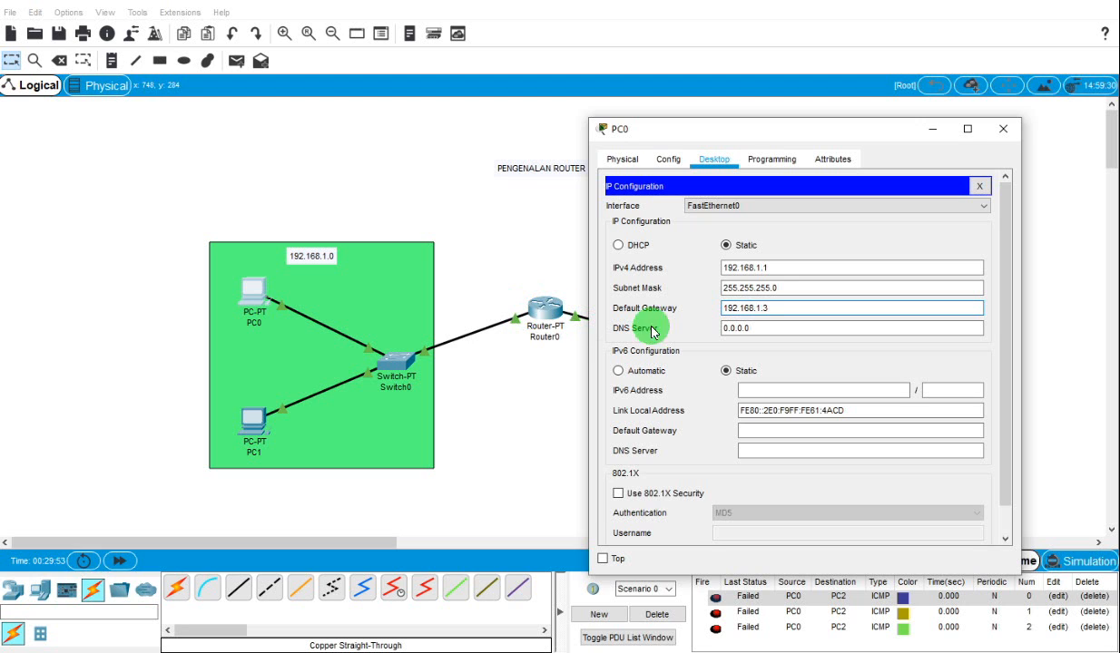
{"action": "left_click", "coordinate": [981, 185]}
{"action": "left_click", "coordinate": [1003, 128]}
Set PC1's IPv4 default gateway to 192.168.1.3 in its IP configuration and close the device window
{"action": "left_click", "coordinate": [258, 413]}
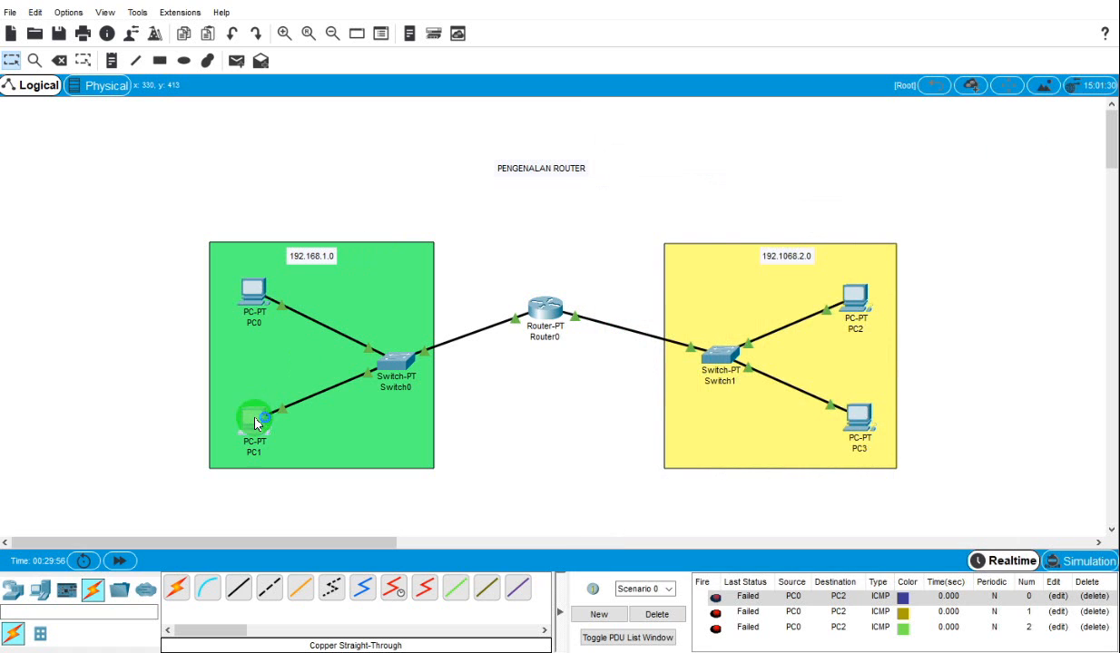
{"action": "left_click", "coordinate": [649, 247]}
{"action": "left_click_drag", "start_coordinate": [685, 327], "coordinate": [625, 321]}
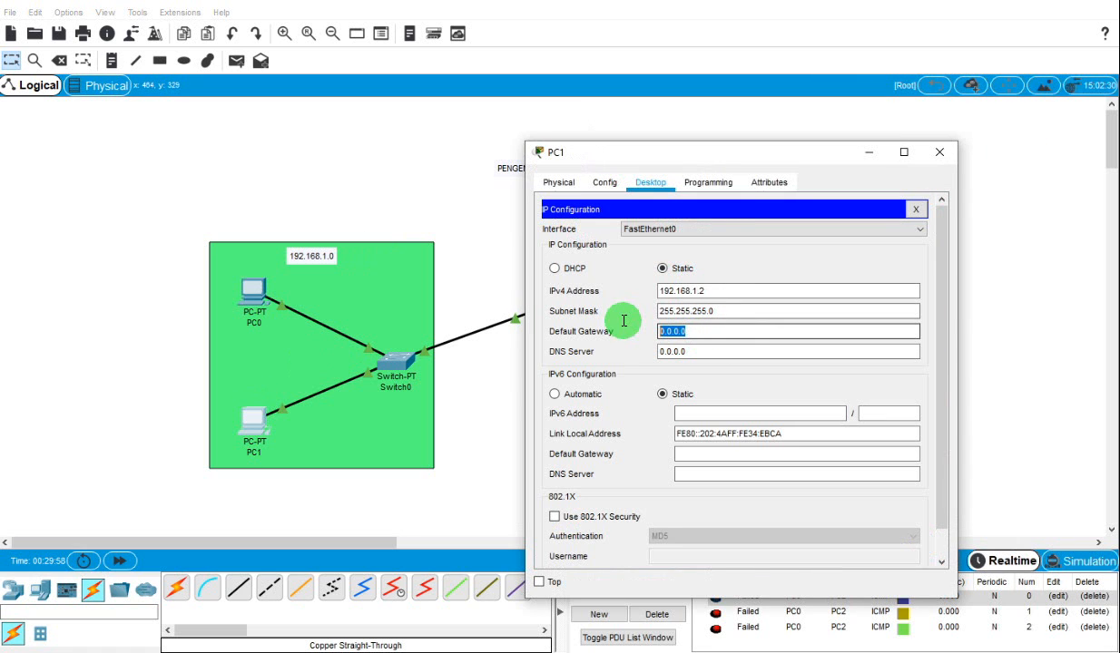
{"action": "type", "text": "192.168.1.3"}
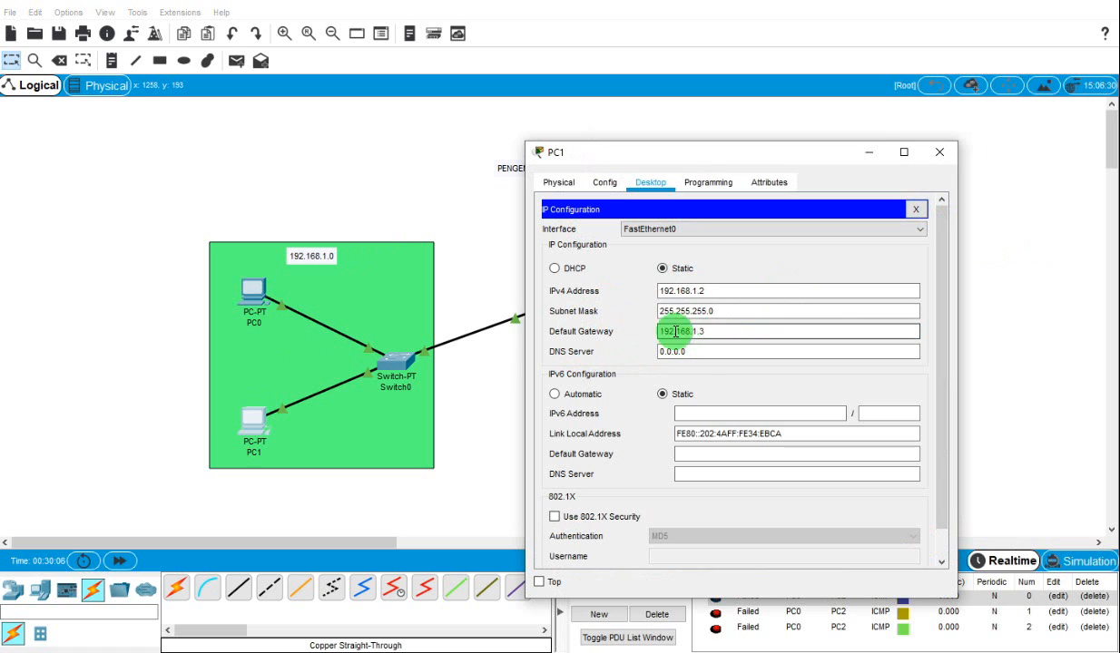
{"action": "left_click", "coordinate": [917, 209]}
{"action": "left_click", "coordinate": [940, 152]}
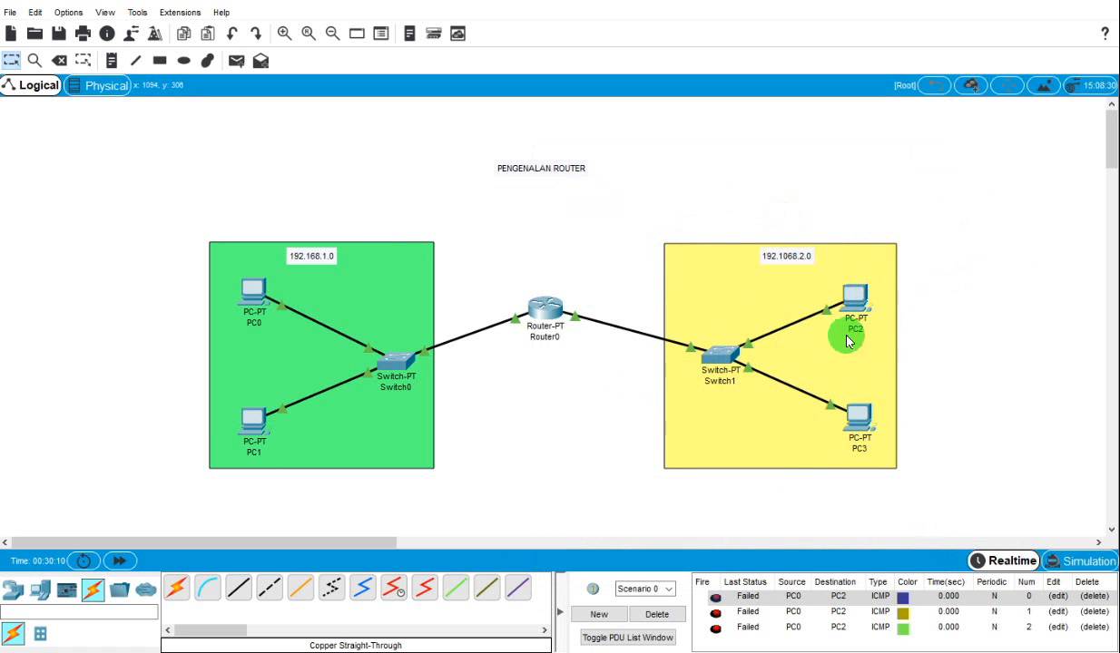
Set PC2's IPv4 default gateway to 192.168.2.3 in its IP configuration and close the device window
{"action": "left_click", "coordinate": [853, 303]}
{"action": "left_click", "coordinate": [581, 251]}
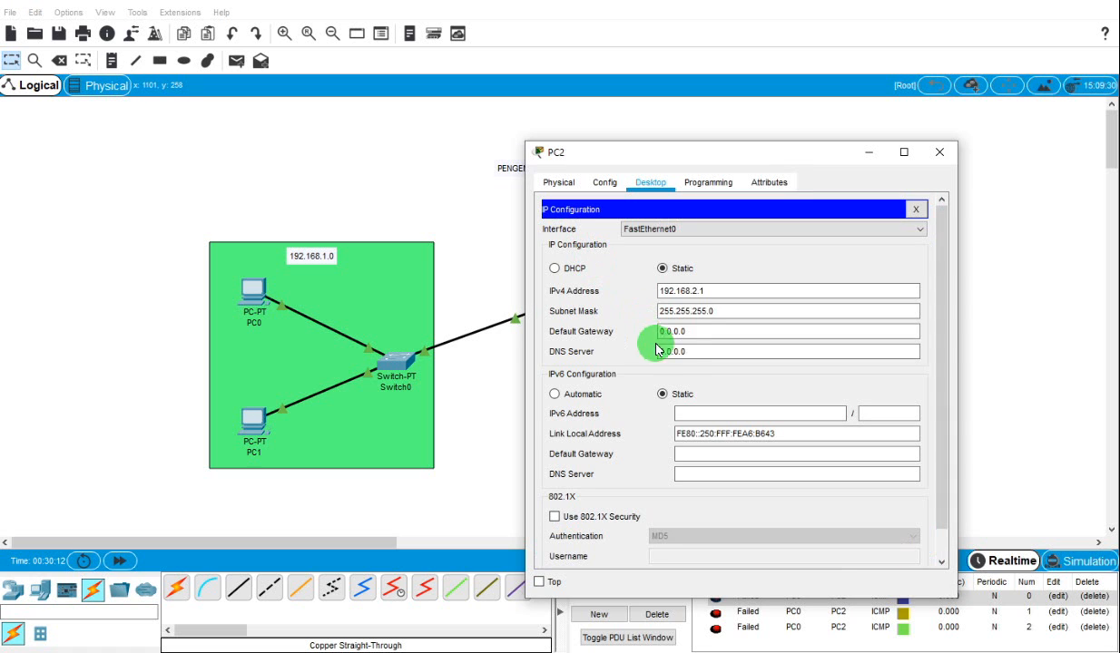
{"action": "left_click", "coordinate": [714, 332]}
{"action": "left_click_drag", "start_coordinate": [714, 332], "coordinate": [603, 334]}
{"action": "type", "text": "192"}
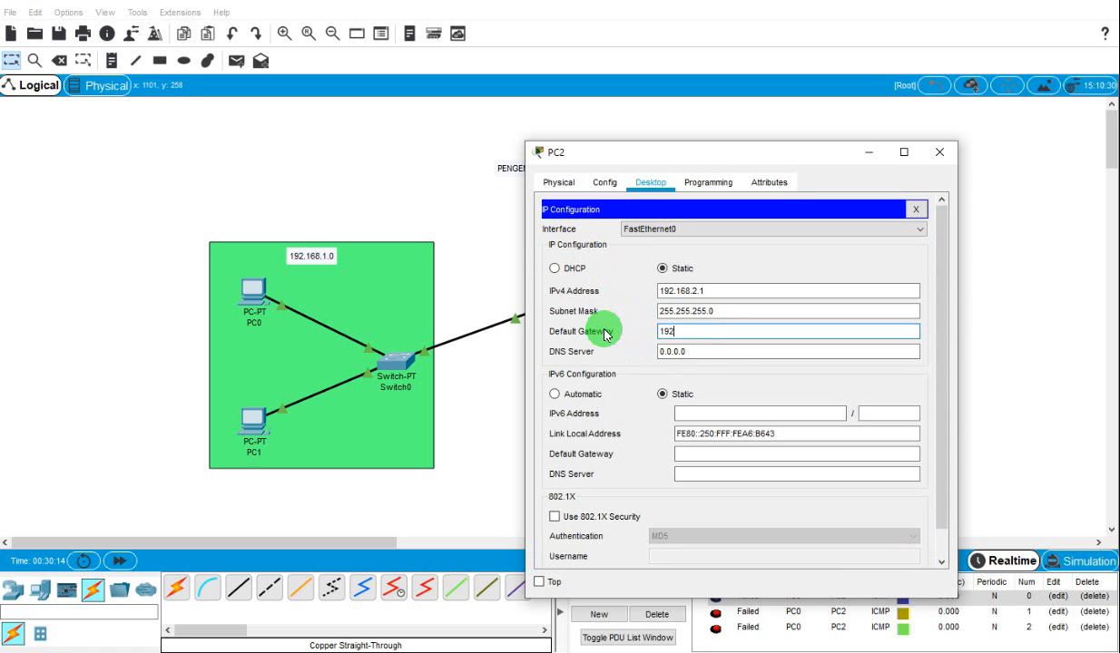
{"action": "type", "text": ".168.2.3"}
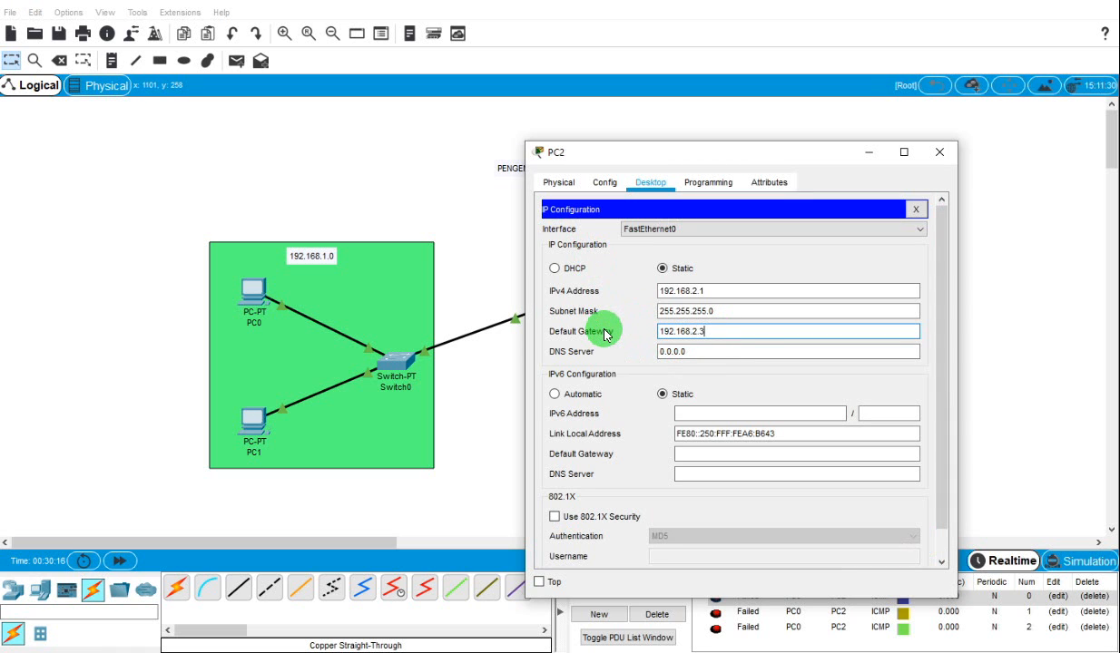
{"action": "left_click", "coordinate": [915, 210]}
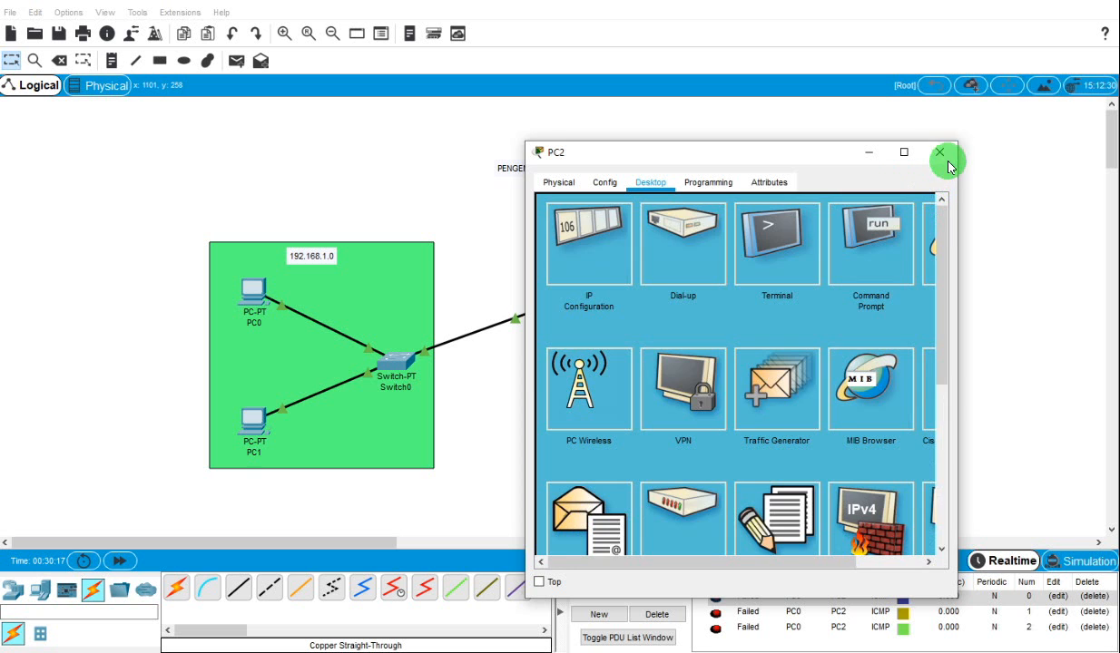
{"action": "left_click", "coordinate": [942, 154]}
Set PC3's IPv4 default gateway to 192.168.2.3 in its IP configuration and close the device window
{"action": "left_click", "coordinate": [853, 410]}
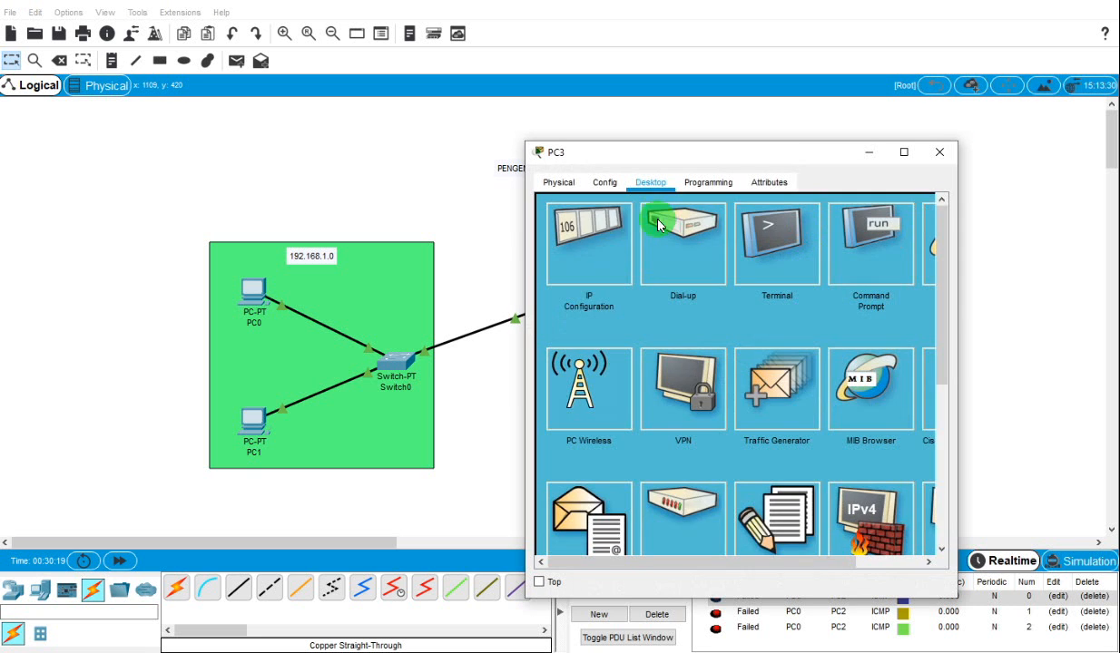
{"action": "left_click", "coordinate": [589, 243]}
{"action": "left_click_drag", "start_coordinate": [694, 332], "coordinate": [570, 330]}
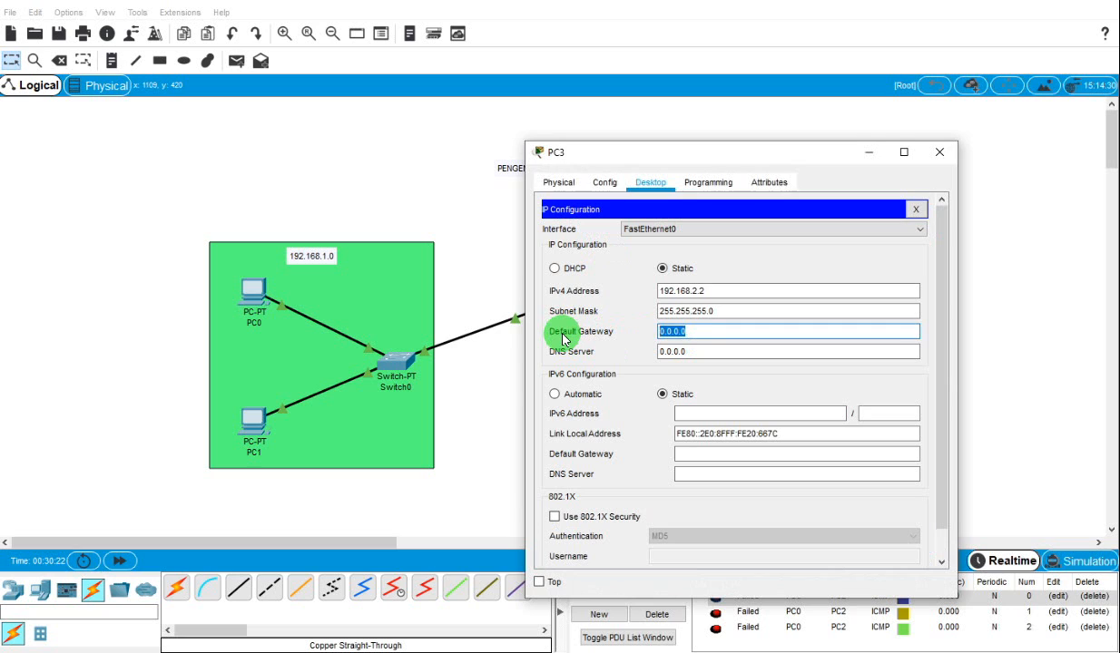
{"action": "type", "text": "192.168.2.3"}
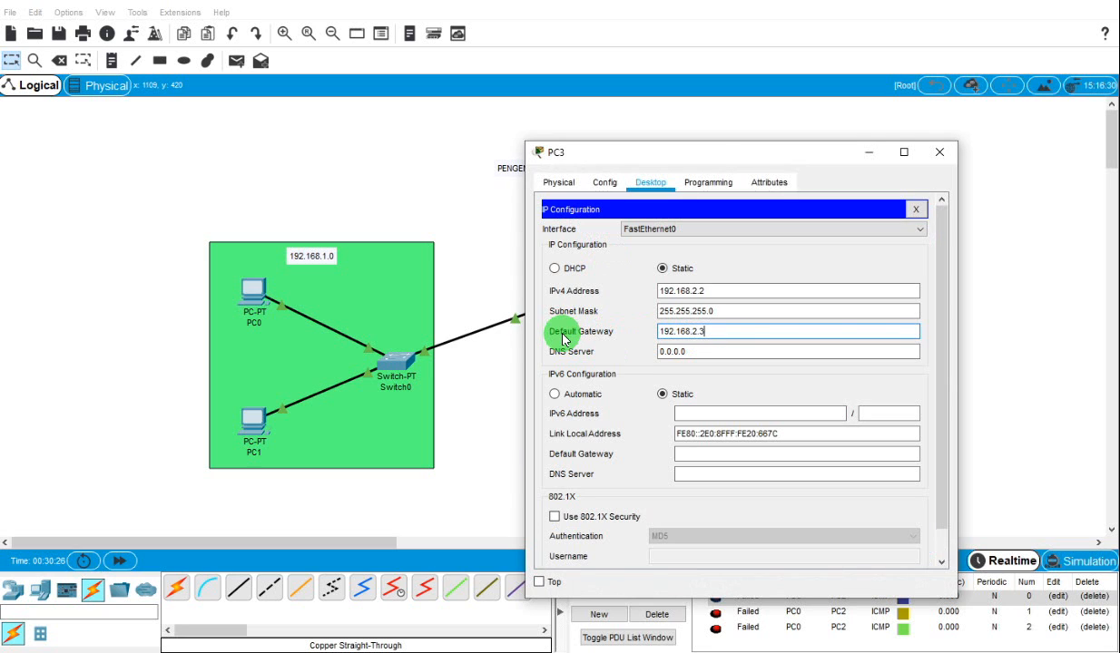
{"action": "left_click", "coordinate": [915, 212]}
{"action": "left_click", "coordinate": [939, 152]}
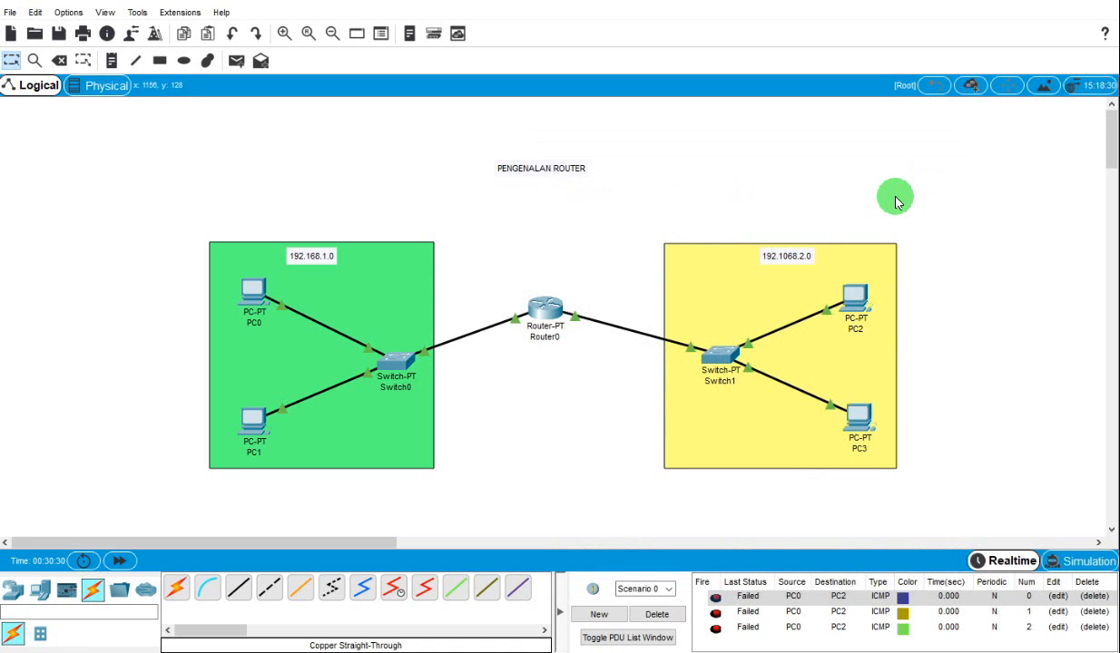
Clear the earlier test messages from Scenario 0 and send a simple PDU from PC0 to PC2 twice, checking the delivery status
{"action": "left_click", "coordinate": [659, 616]}
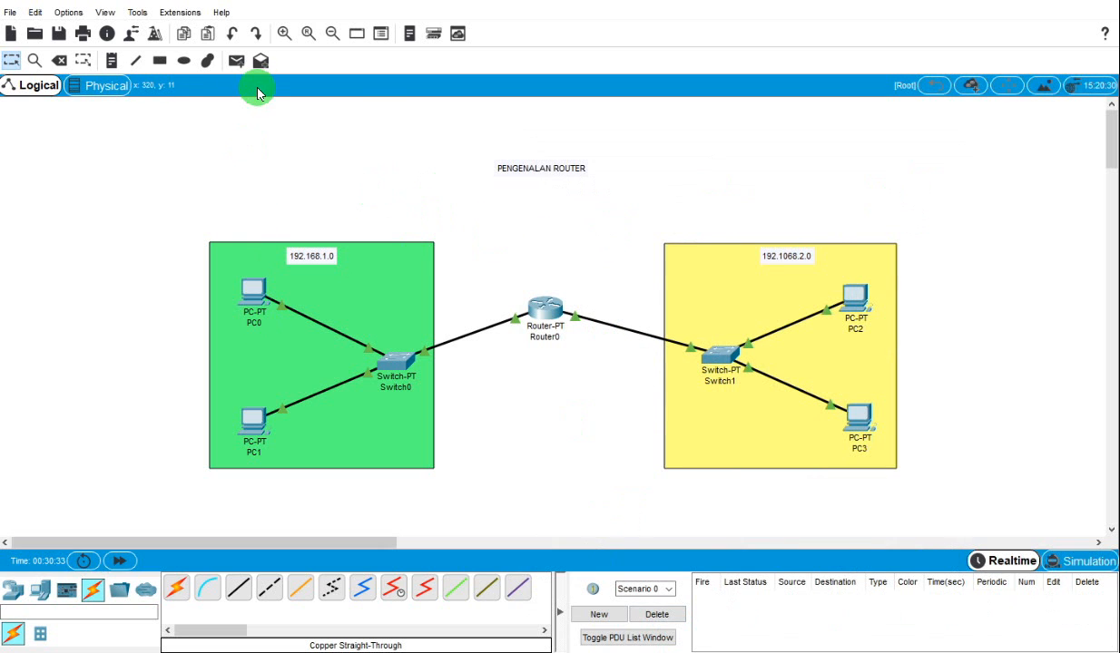
{"action": "left_click", "coordinate": [237, 61]}
{"action": "left_click", "coordinate": [253, 291]}
{"action": "left_click", "coordinate": [857, 308]}
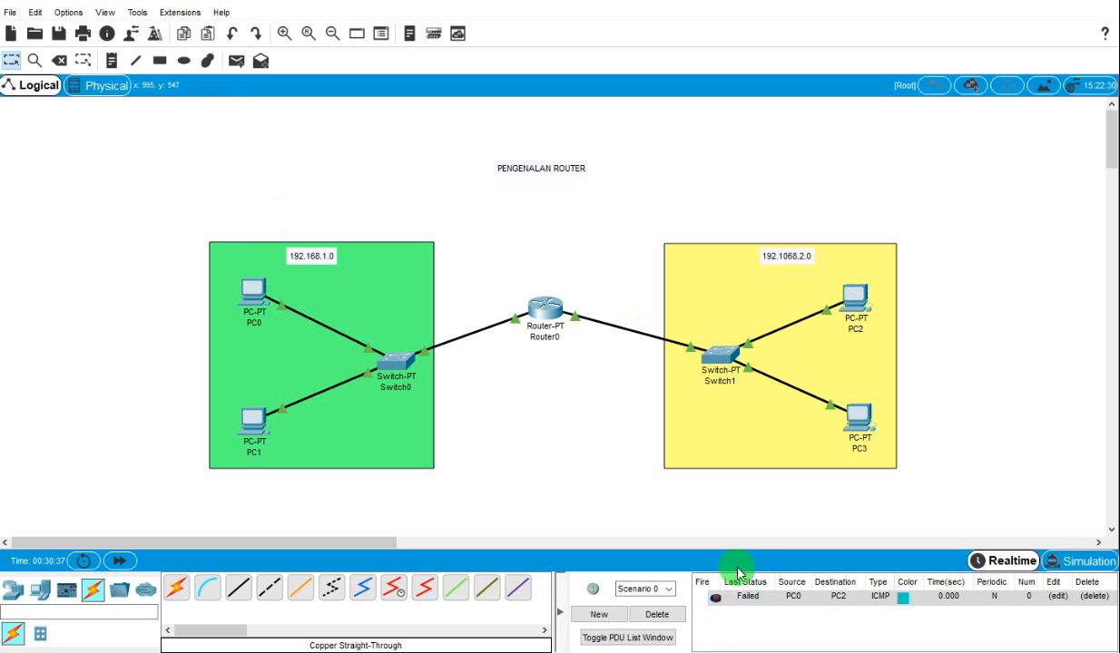
{"action": "left_click", "coordinate": [236, 61]}
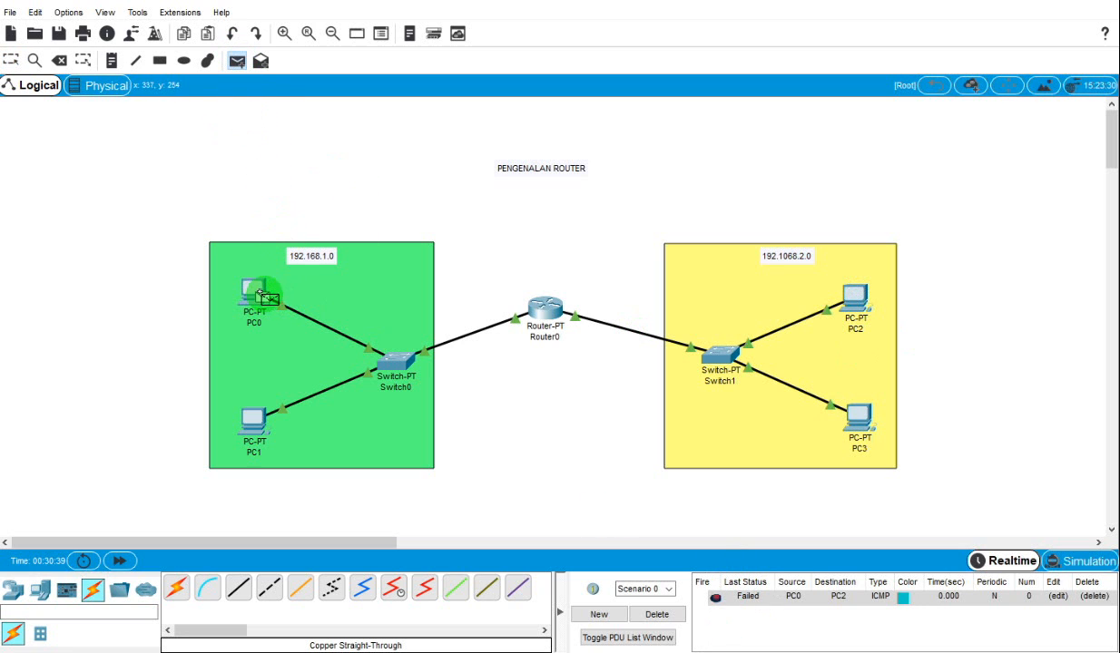
{"action": "left_click", "coordinate": [258, 293]}
{"action": "left_click", "coordinate": [853, 302]}
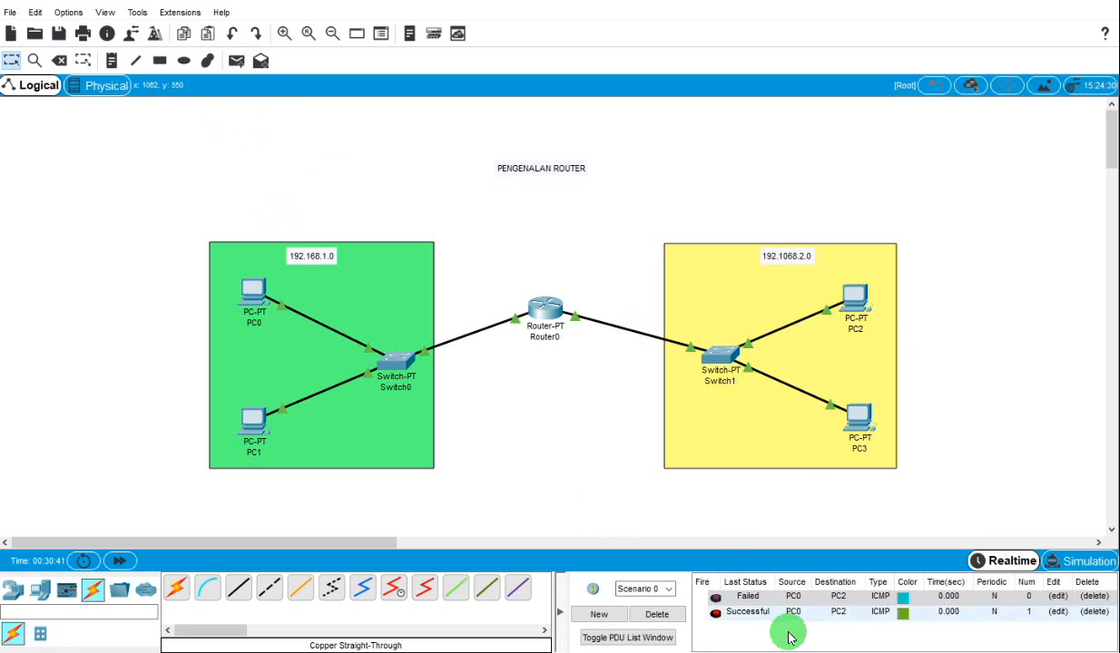
{"action": "left_click", "coordinate": [748, 611]}
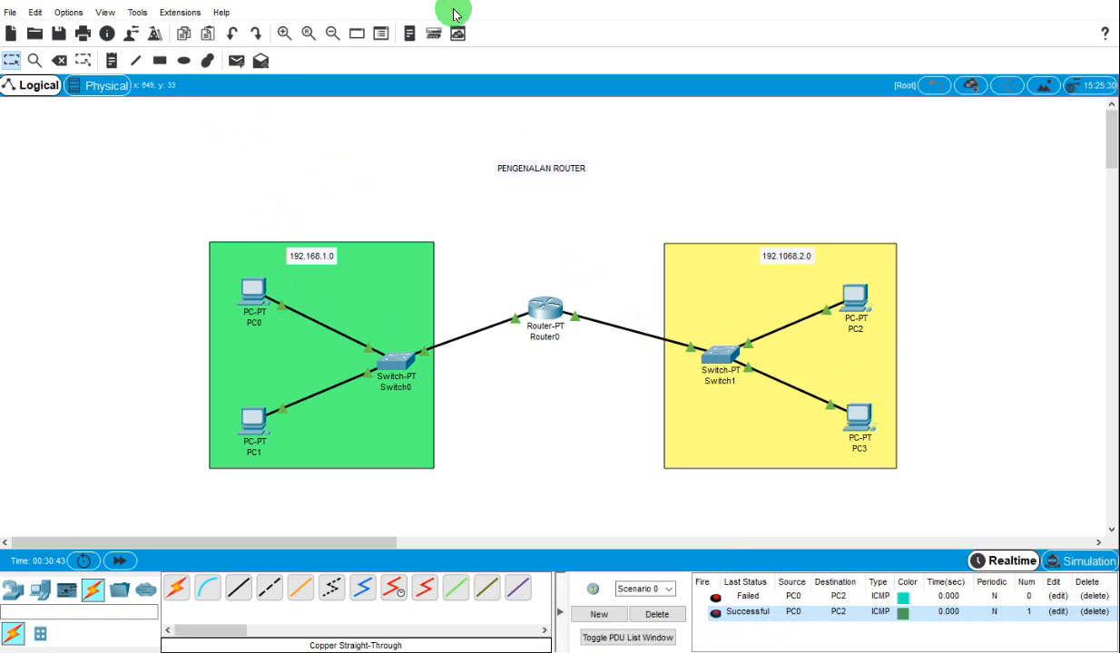
Send a simple PDU from PC0 to PC3 twice and check the delivery status in the PDU list
{"action": "left_click", "coordinate": [237, 61]}
{"action": "left_click", "coordinate": [250, 291]}
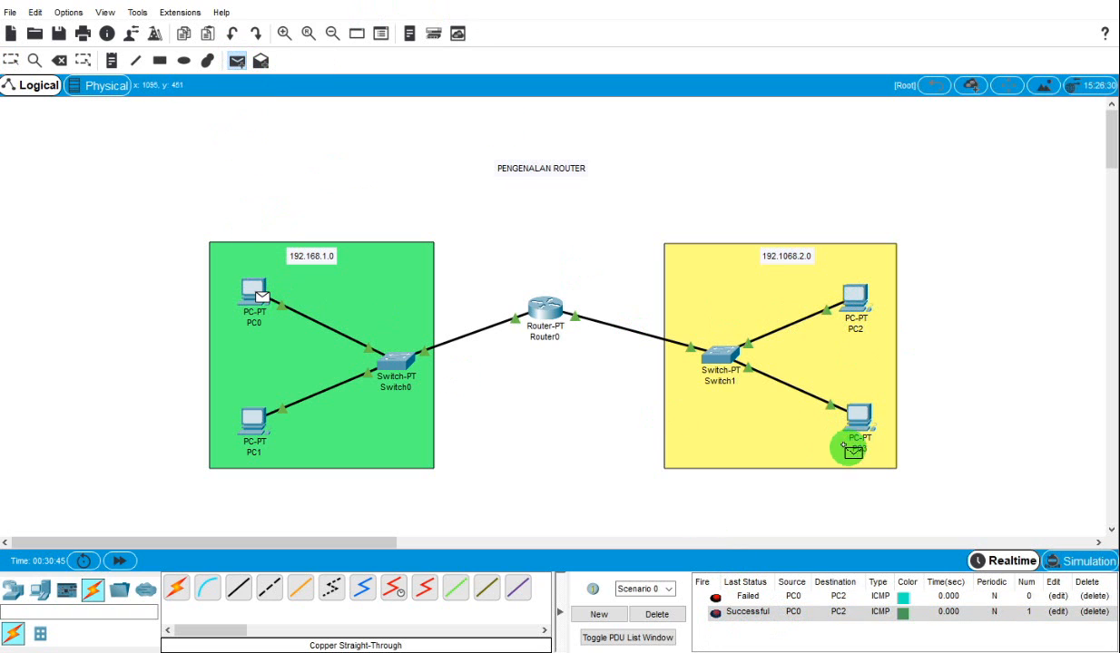
{"action": "left_click", "coordinate": [851, 445]}
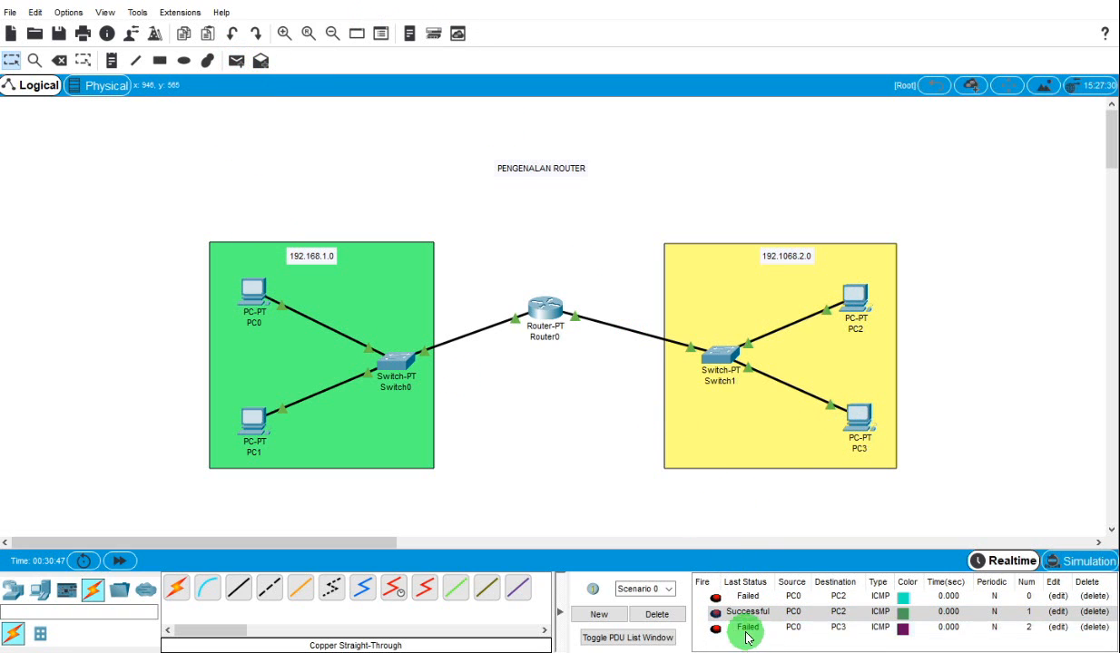
{"action": "left_click", "coordinate": [237, 61]}
{"action": "left_click", "coordinate": [252, 293]}
{"action": "left_click", "coordinate": [853, 418]}
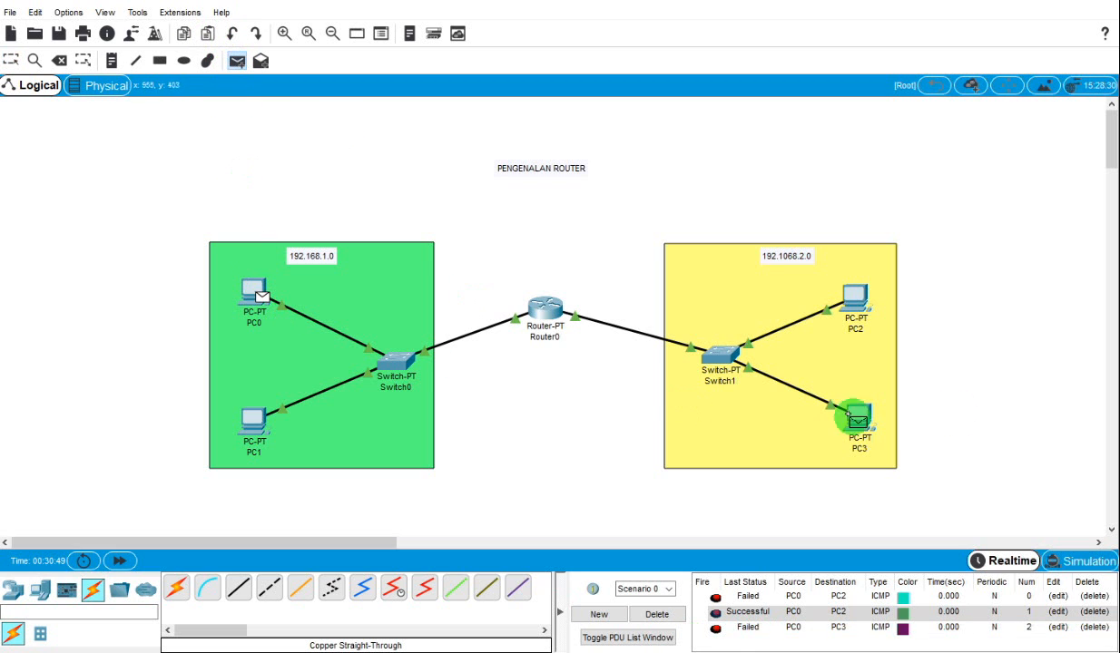
{"action": "left_click", "coordinate": [864, 424]}
{"action": "scroll", "coordinate": [837, 605], "scroll_direction": "down", "scroll_amount": 1}
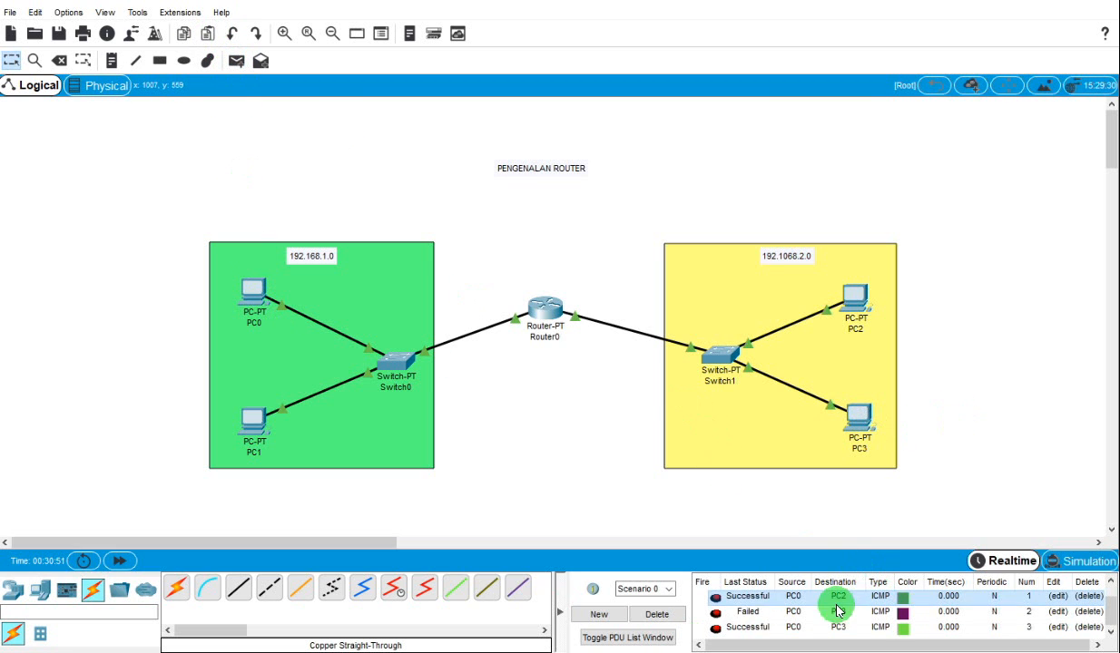
Clear the Scenario 0 test messages and send a simple PDU in the opposite direction, from PC2 to PC0
{"action": "left_click", "coordinate": [651, 612]}
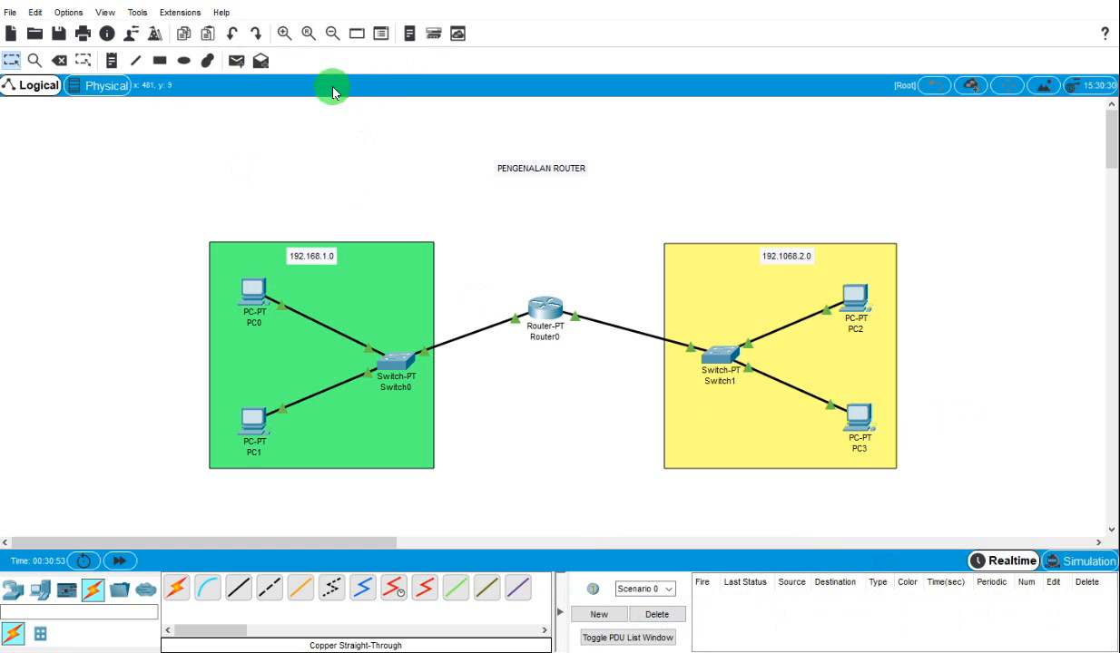
{"action": "left_click", "coordinate": [237, 61]}
{"action": "left_click", "coordinate": [853, 299]}
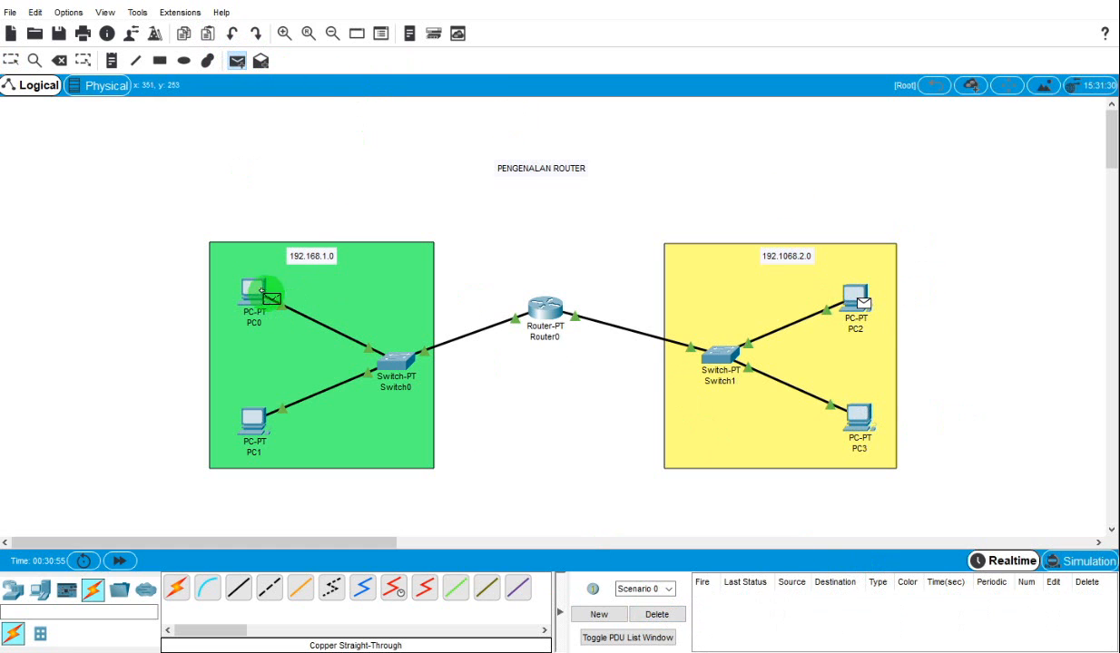
{"action": "left_click", "coordinate": [261, 292]}
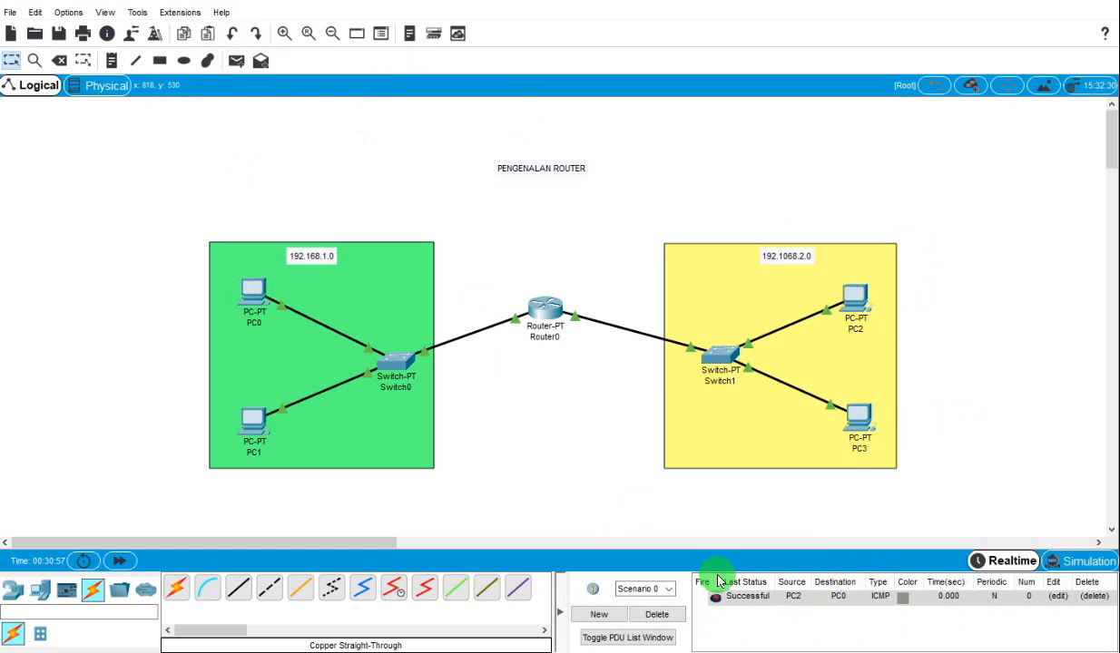